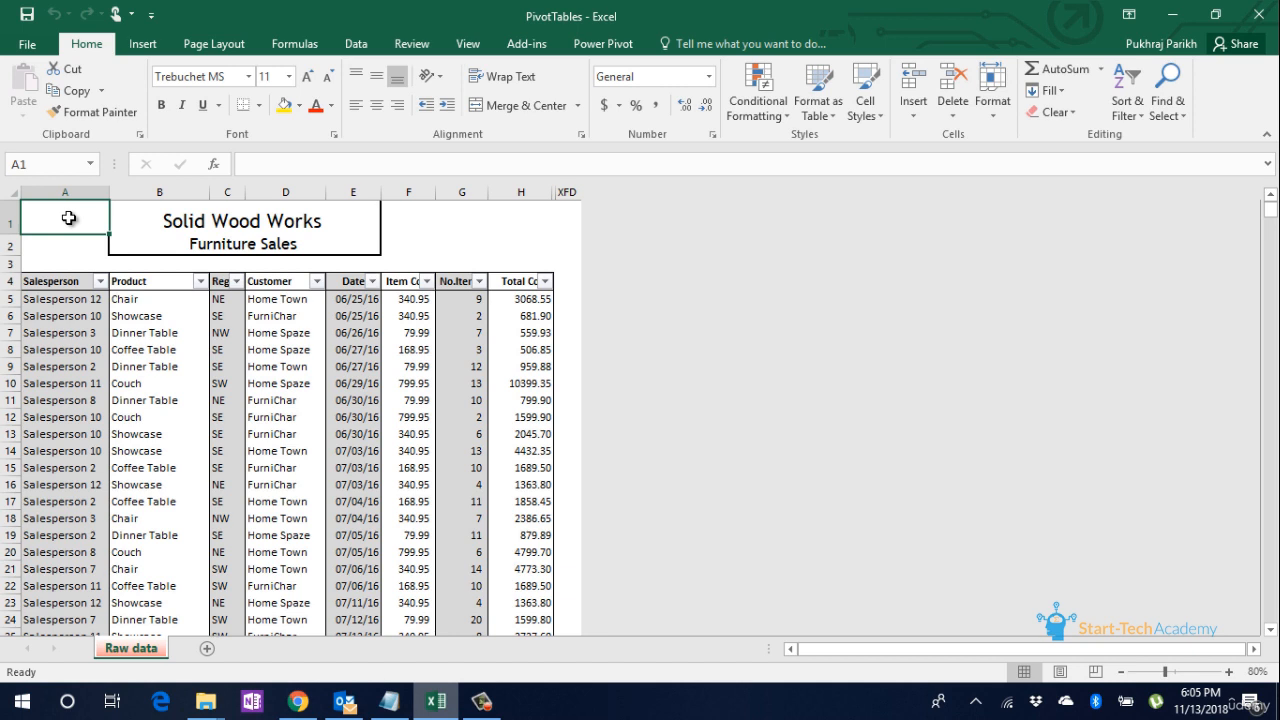
- Examine the column headings of the furniture sales data in row 4, from Salesperson across to Total Cost
left_click(62, 283)
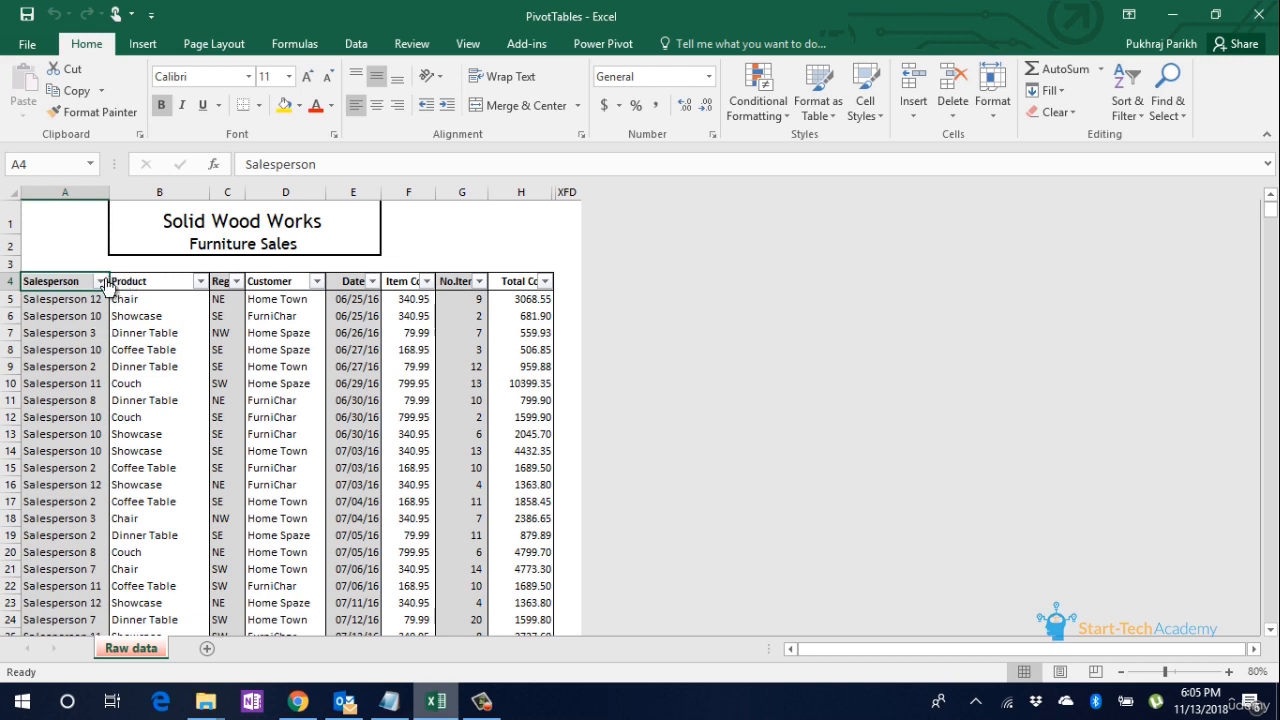
left_click(143, 277)
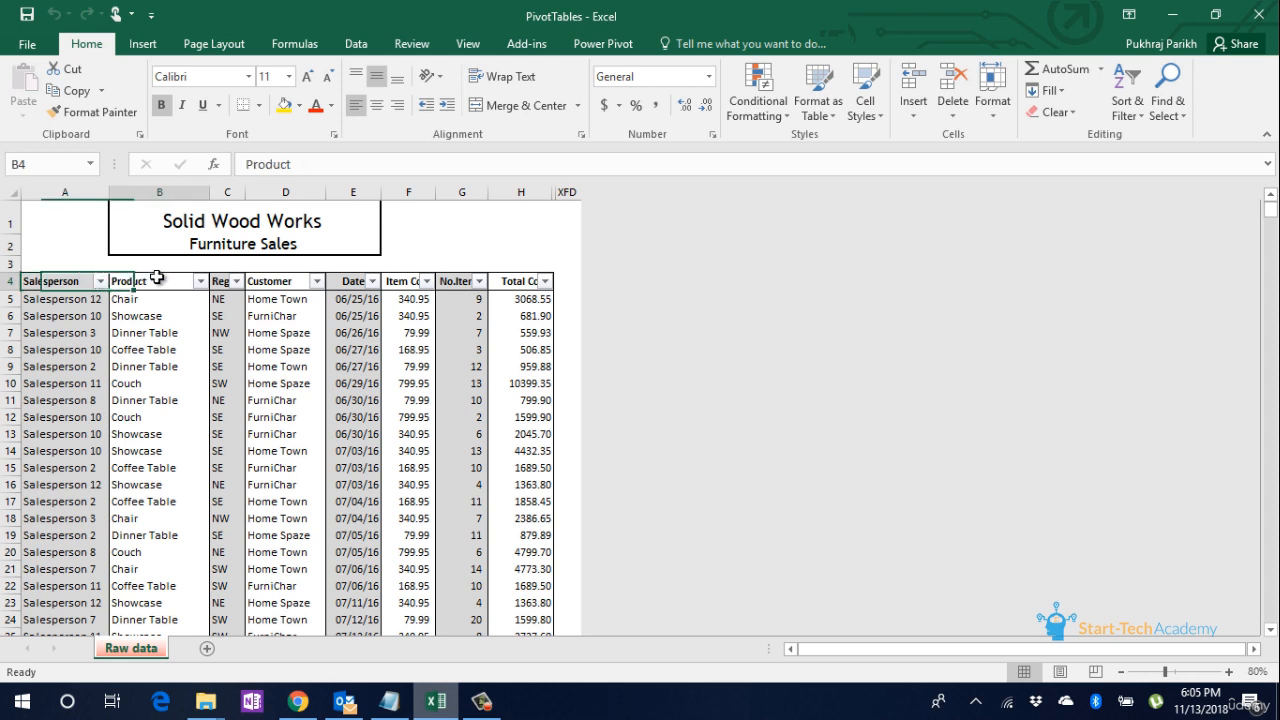
left_click(226, 280)
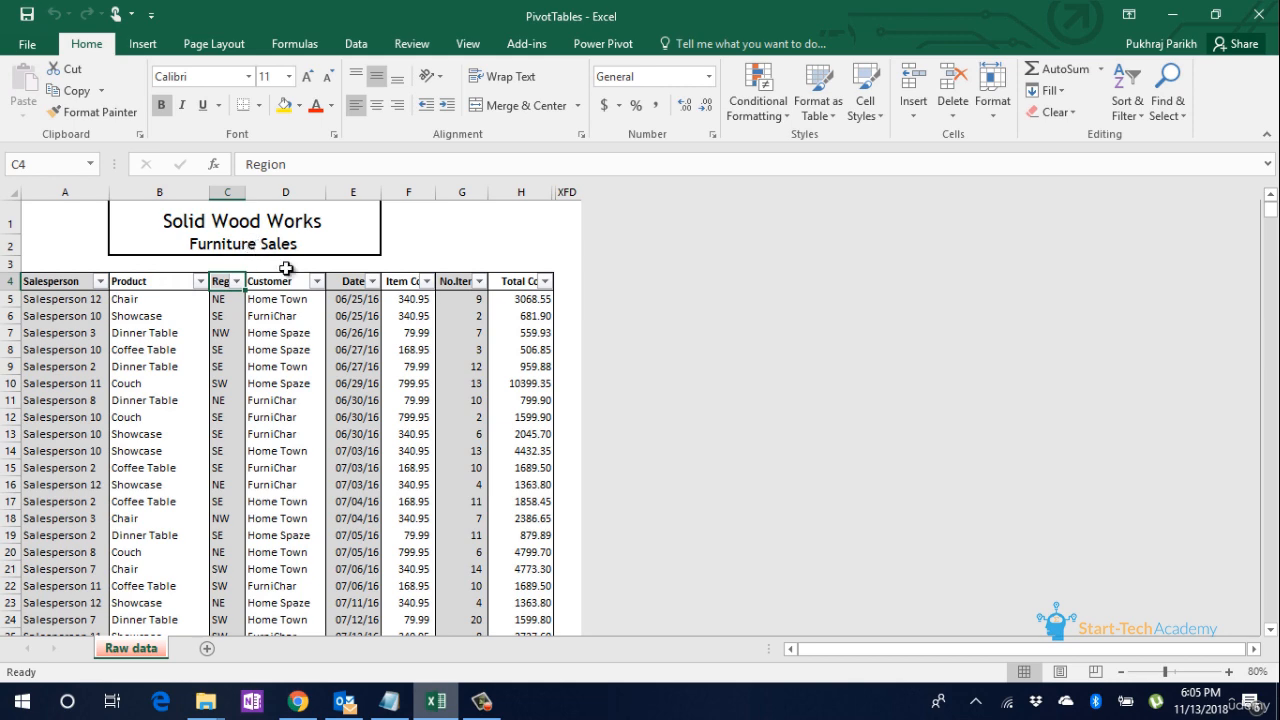
left_click(268, 281)
left_click(372, 281)
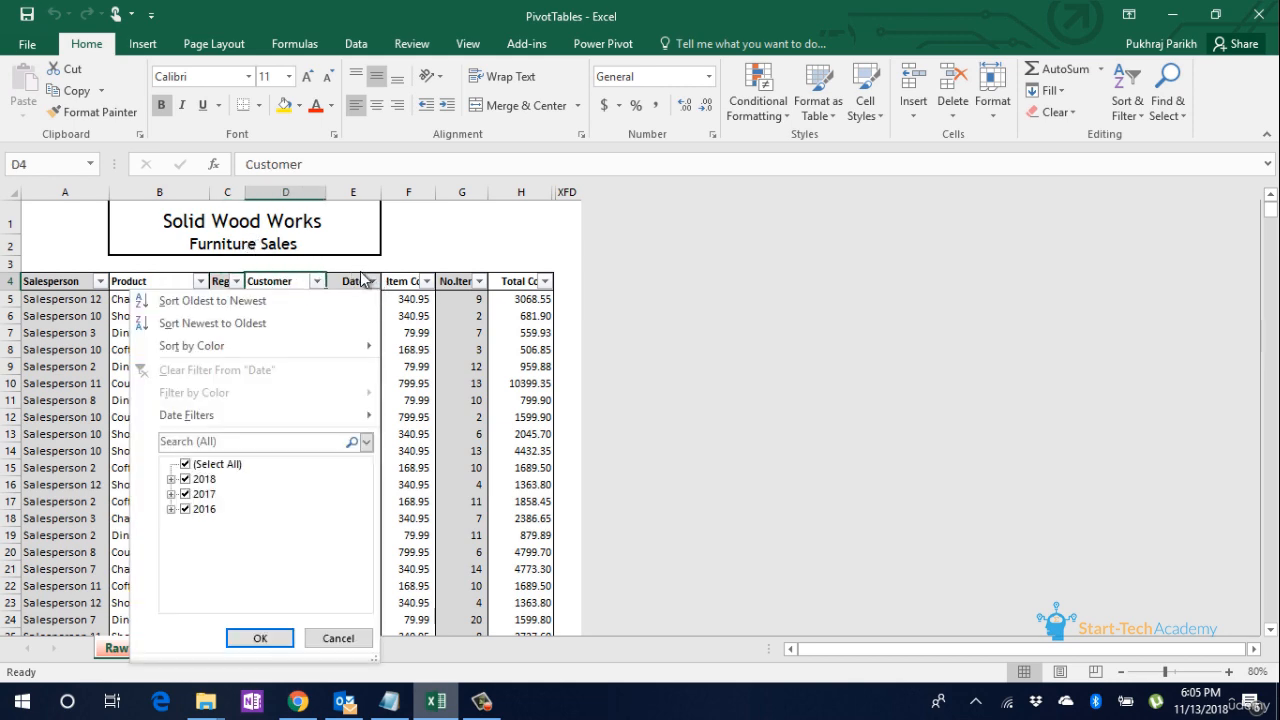
left_click(355, 278)
left_click(352, 279)
left_click(397, 280)
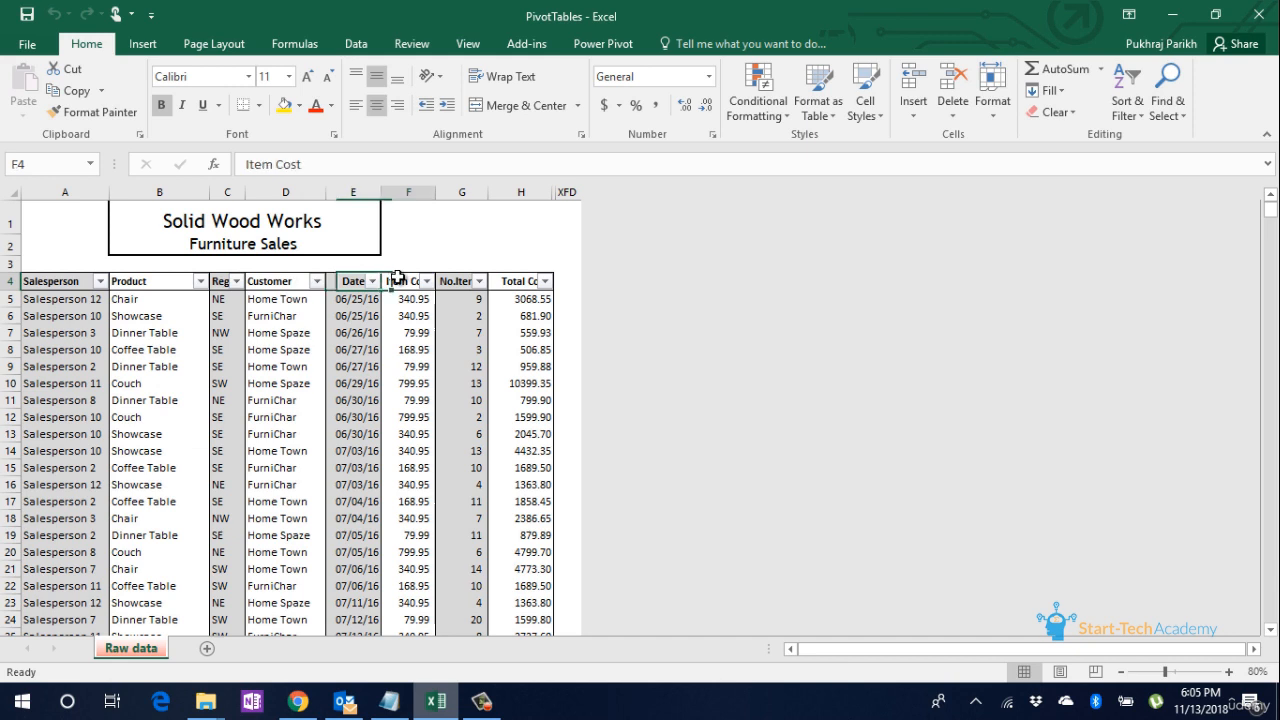
left_click(446, 279)
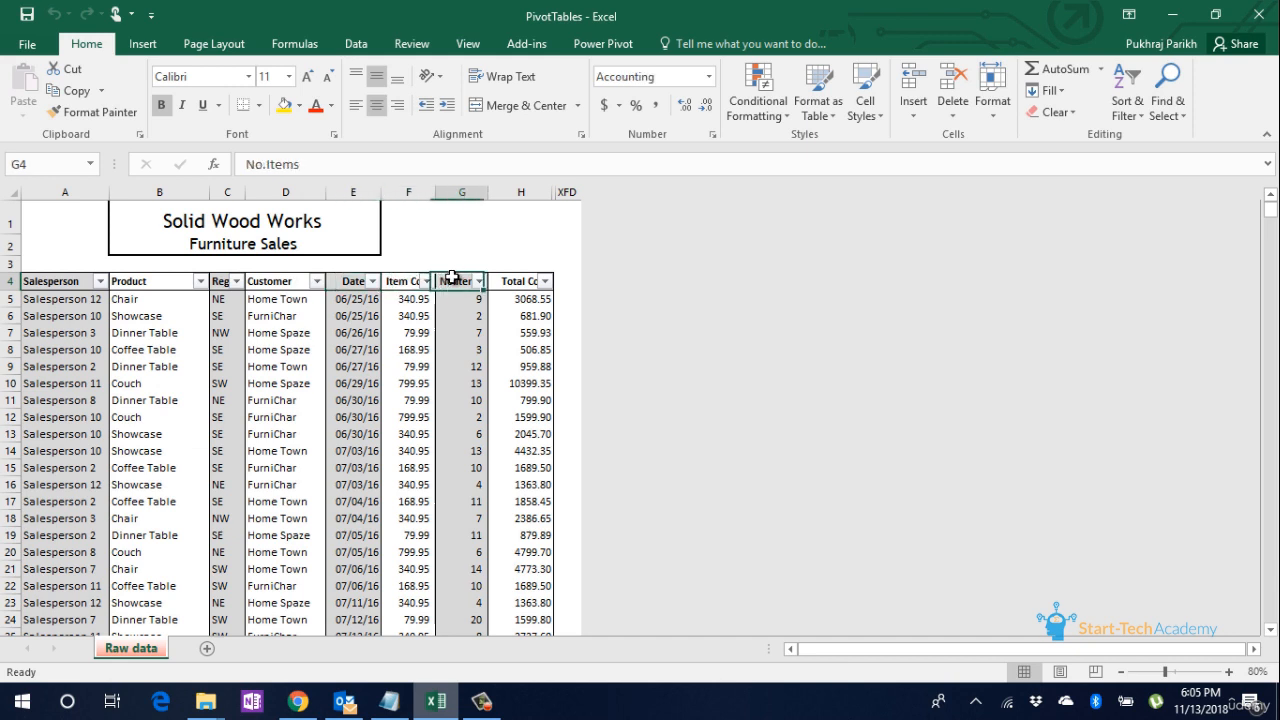
left_click(518, 280)
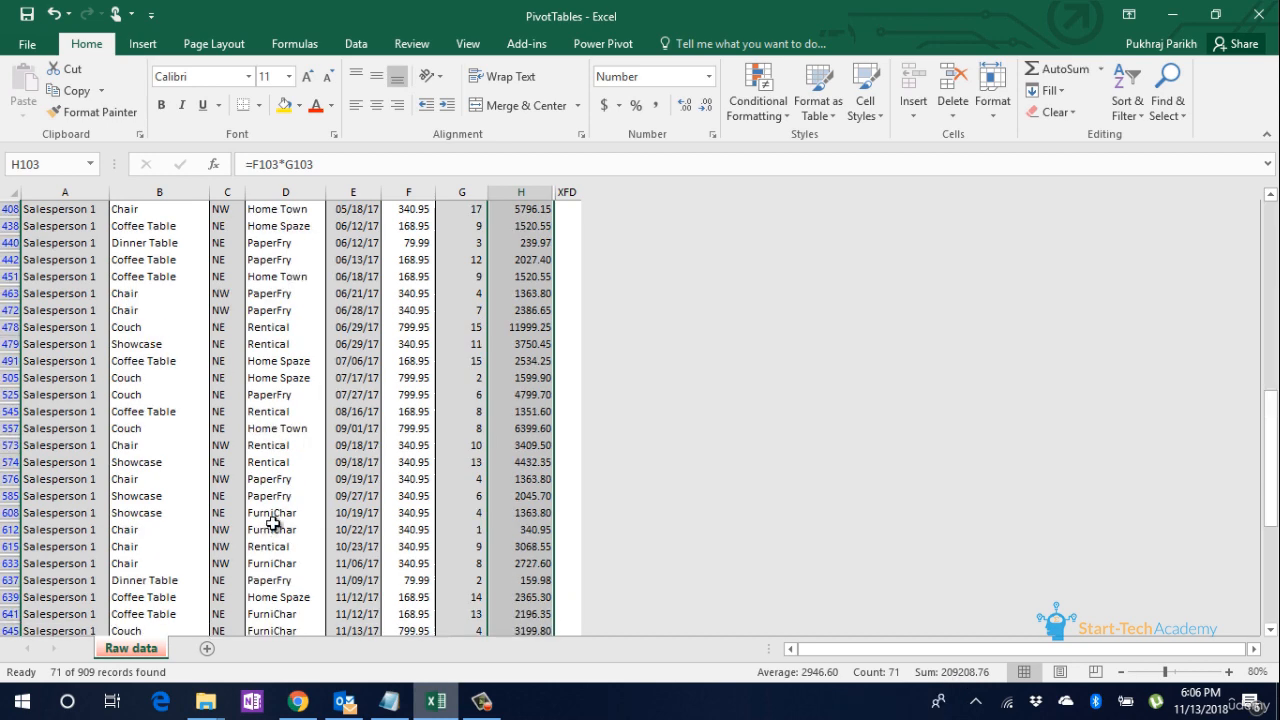
- Create a PivotTable from the range 'Raw data'!$A$4:$H$913 on a new worksheet
left_click(286, 506)
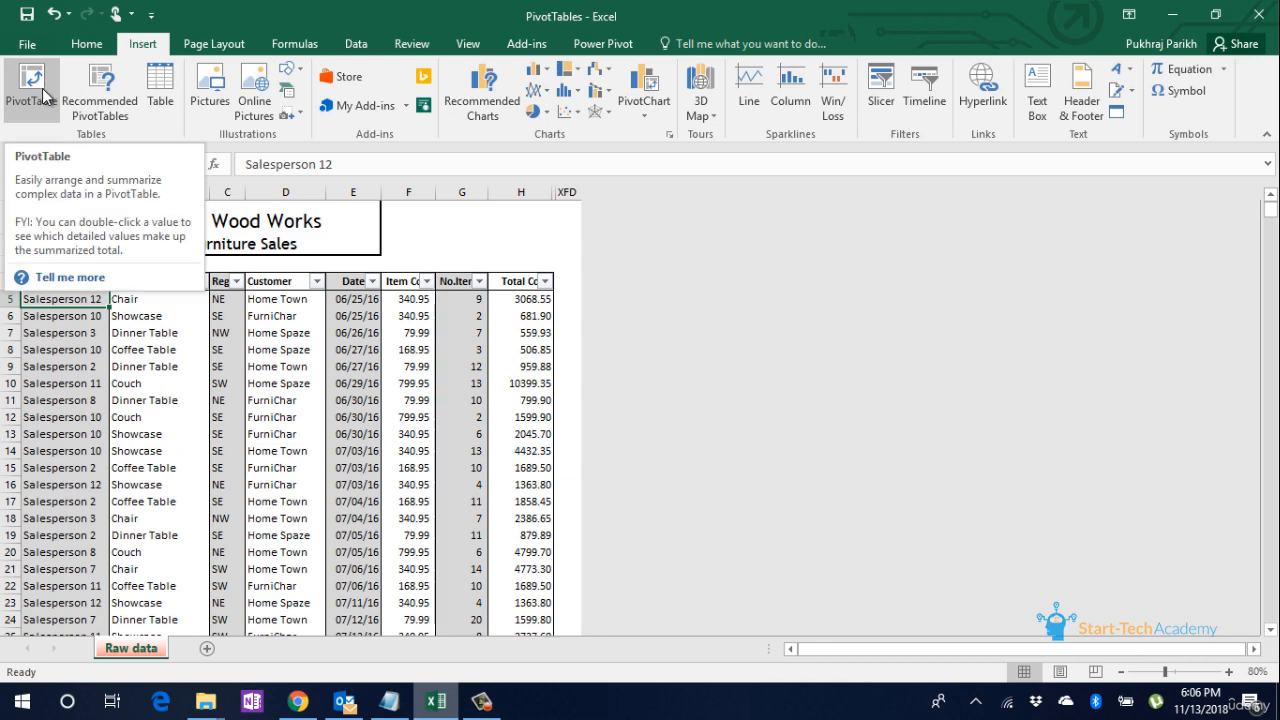
left_click(42, 88)
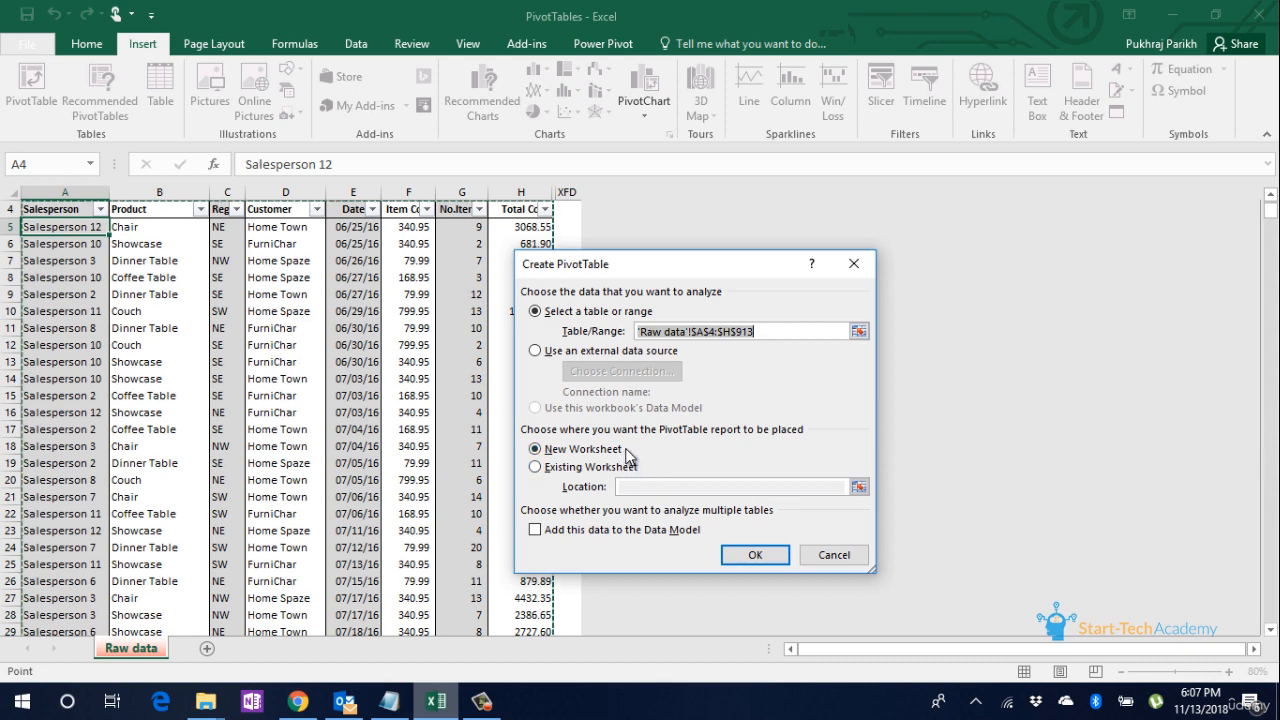
left_click(752, 555)
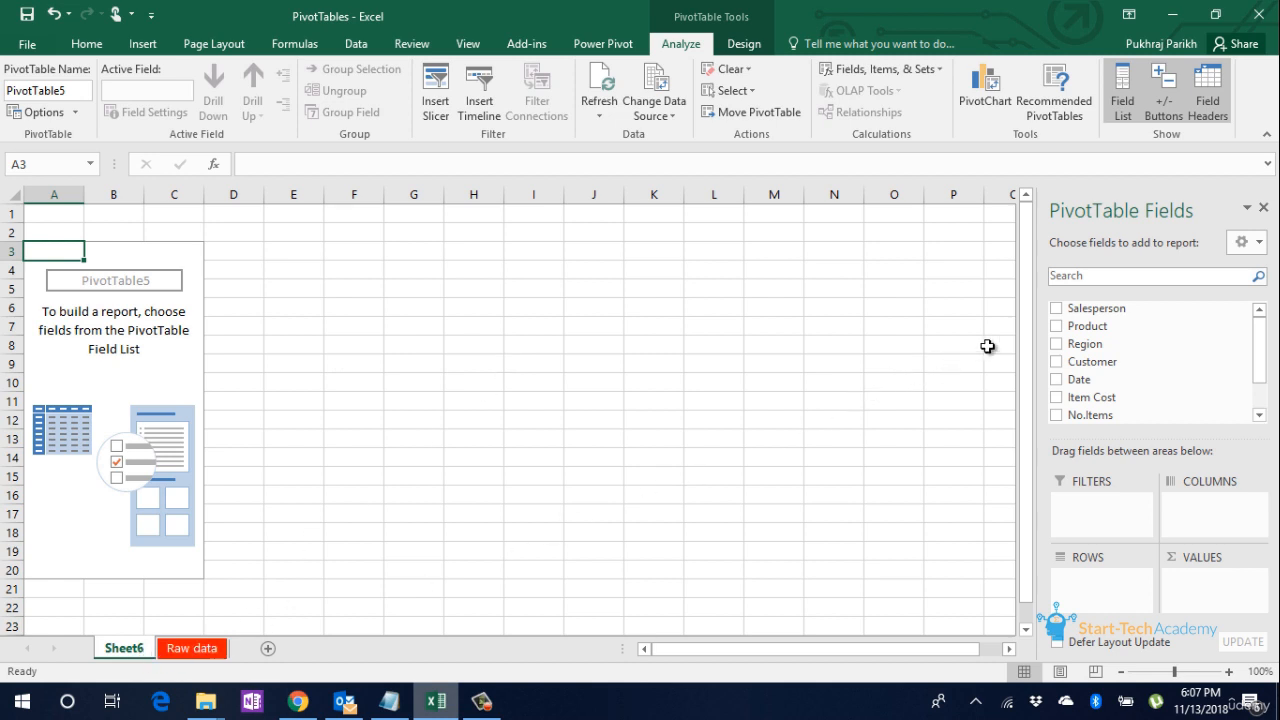
- Try Salesperson as rows and Region as columns and as report filter, and remove the fields from the layout
mouse_move(1260, 354)
left_mouse_down()
mouse_move(1266, 388)
mouse_move(1265, 332)
left_mouse_up()
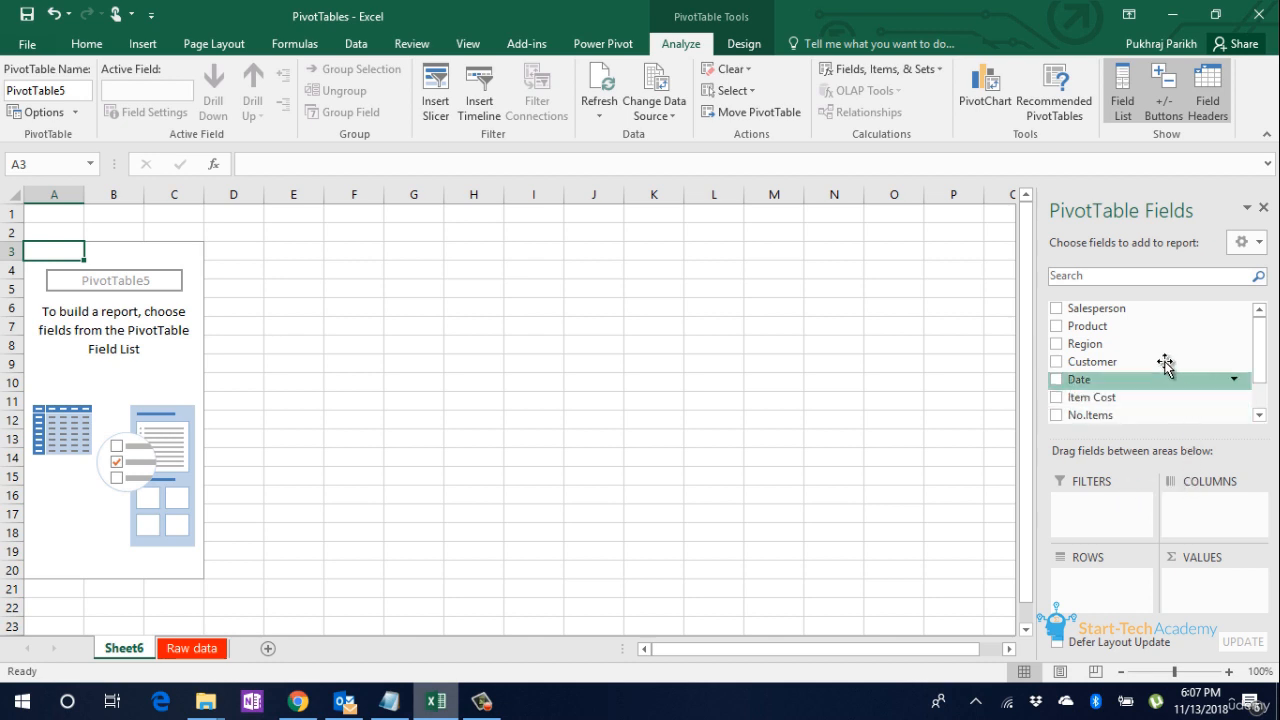
left_click_drag(1122, 312, 1104, 588)
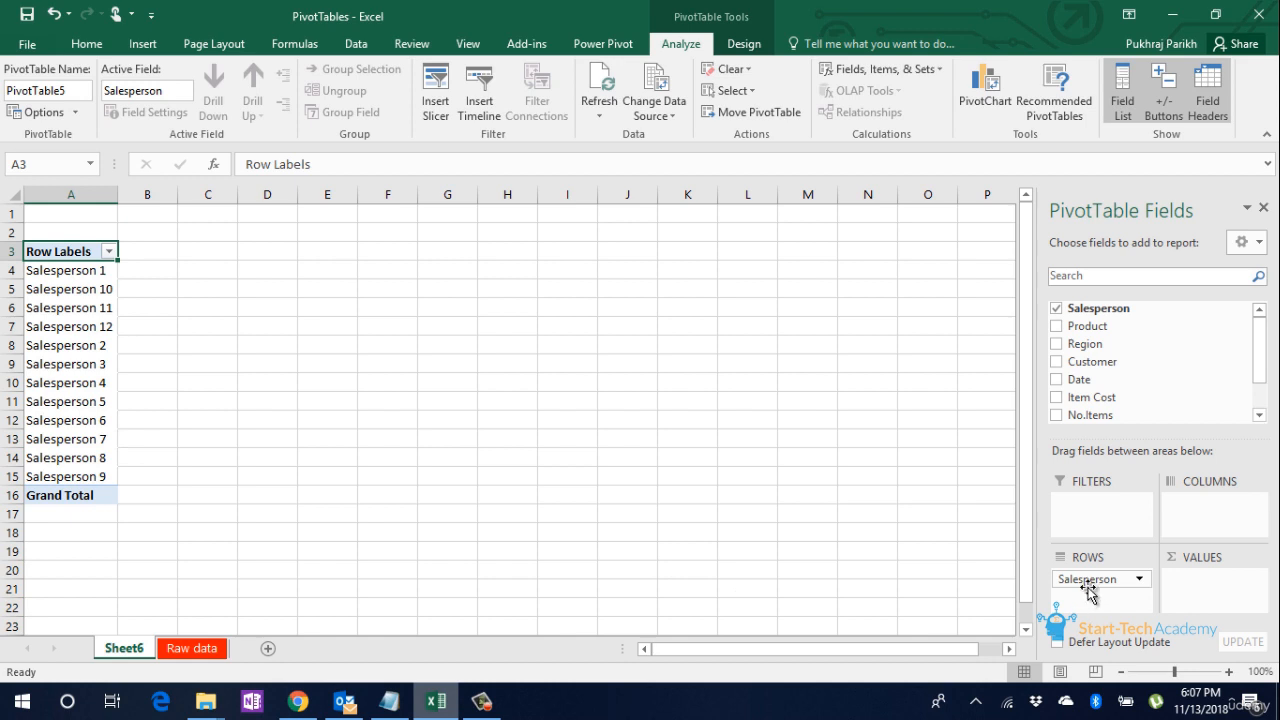
left_click_drag(1092, 590, 1186, 500)
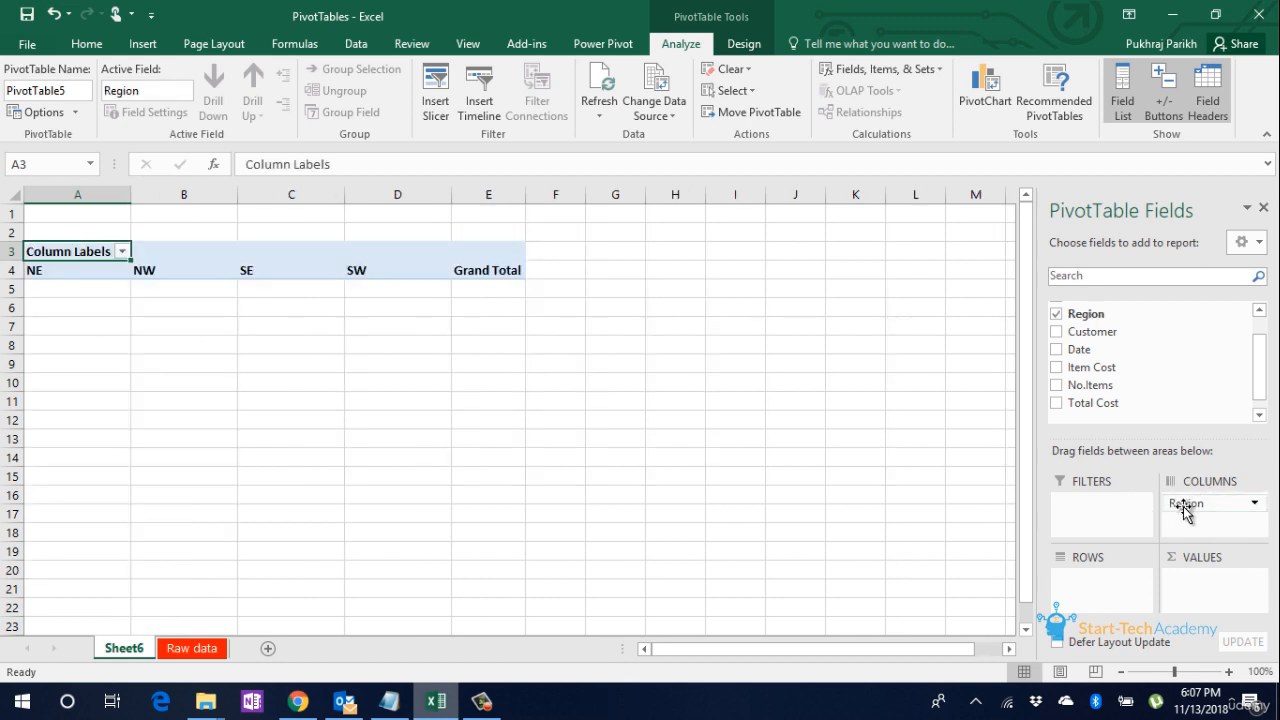
left_click_drag(1184, 508, 1090, 505)
left_click(109, 215)
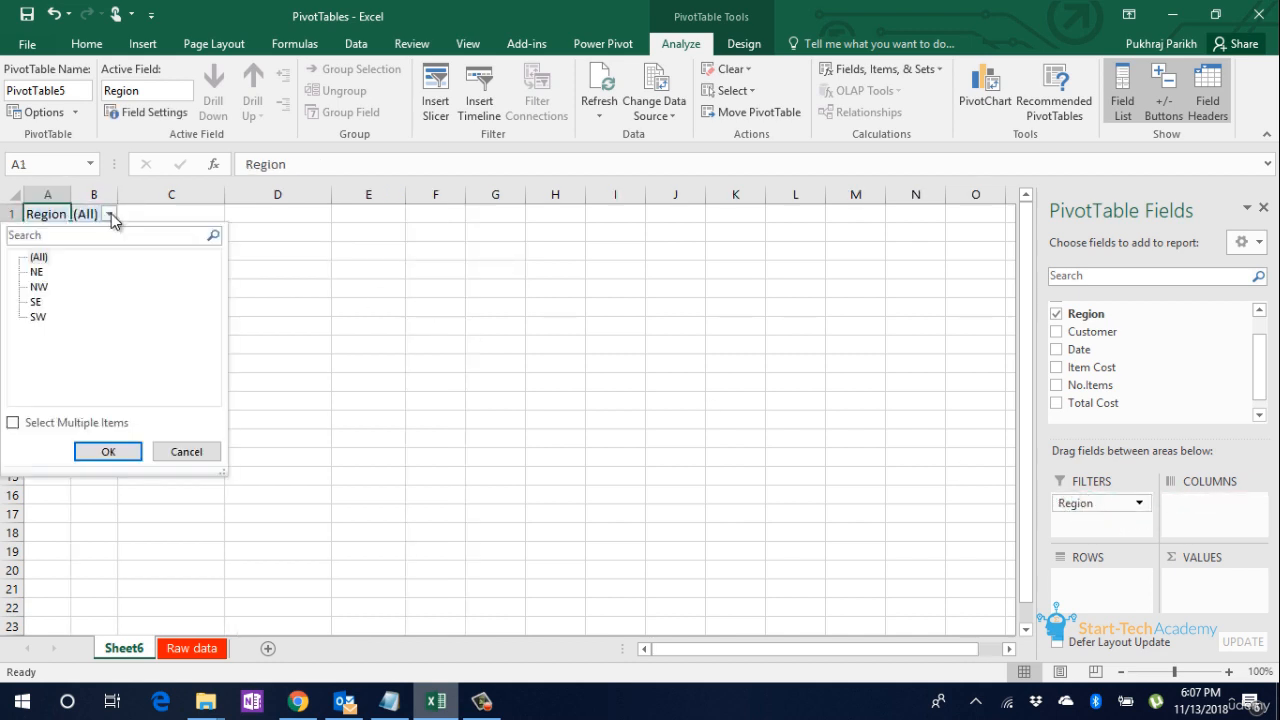
left_click_drag(1100, 503, 1120, 409)
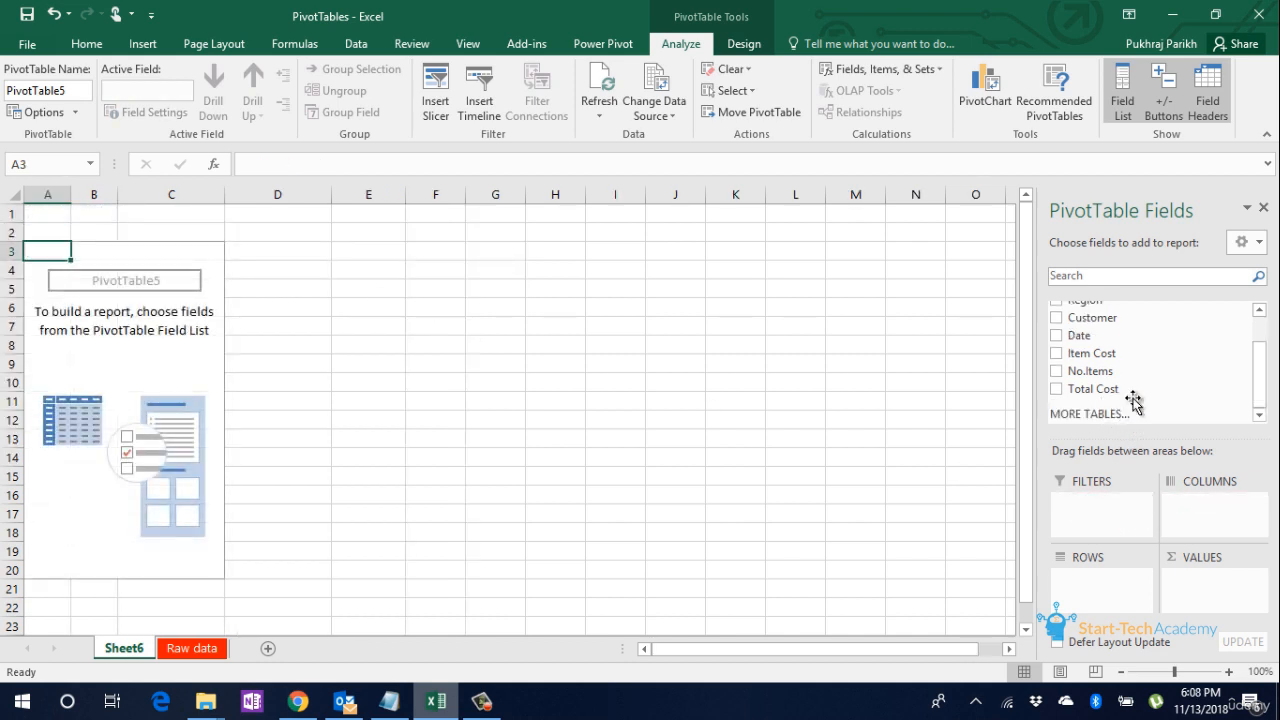
- Lay out the PivotTable with Salesperson as rows, Customer as columns and Total Cost as the summed values
left_click_drag(1257, 371, 1250, 340)
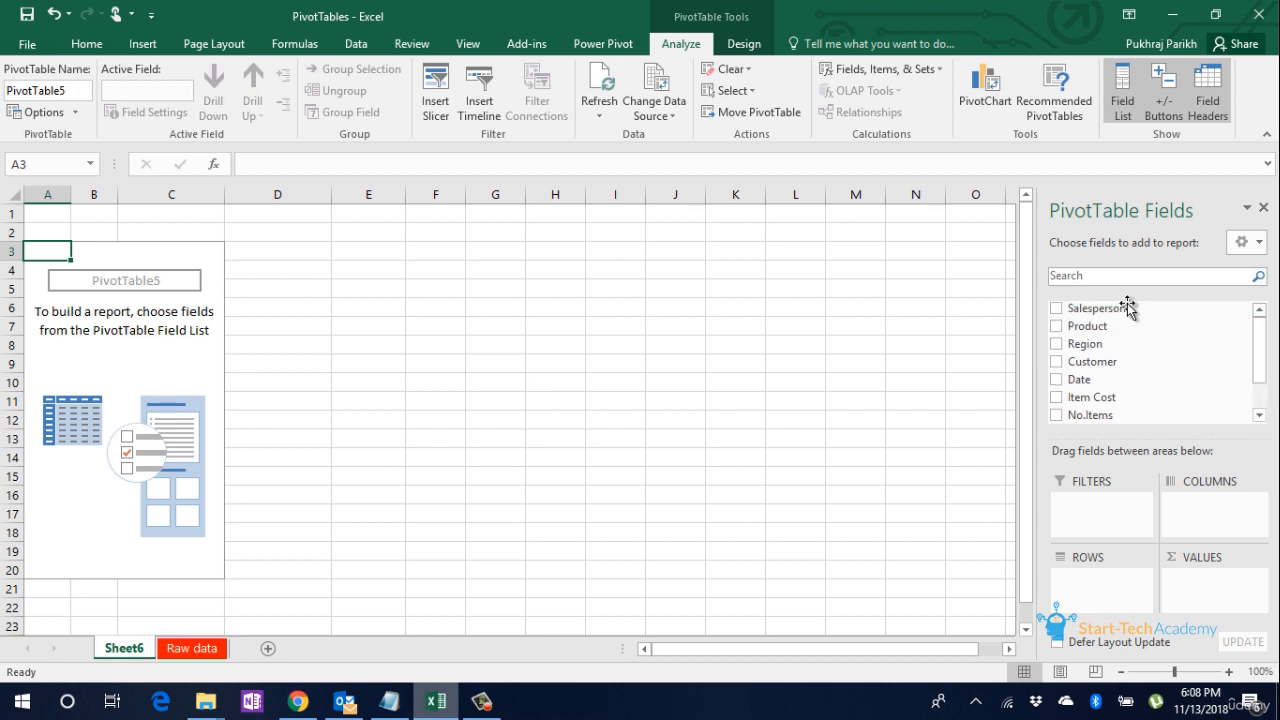
left_click_drag(1120, 313, 1113, 590)
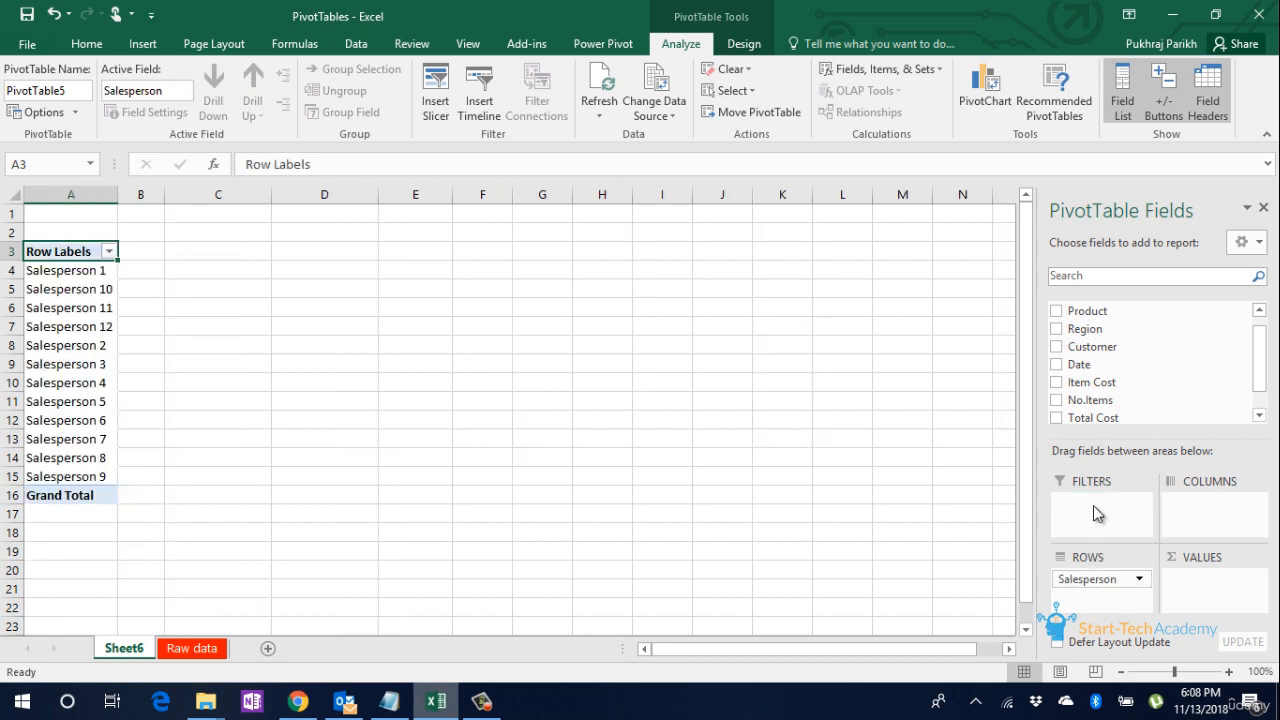
left_click(1259, 416)
scroll(1140, 417, "down", 1)
left_click_drag(1115, 389, 1212, 591)
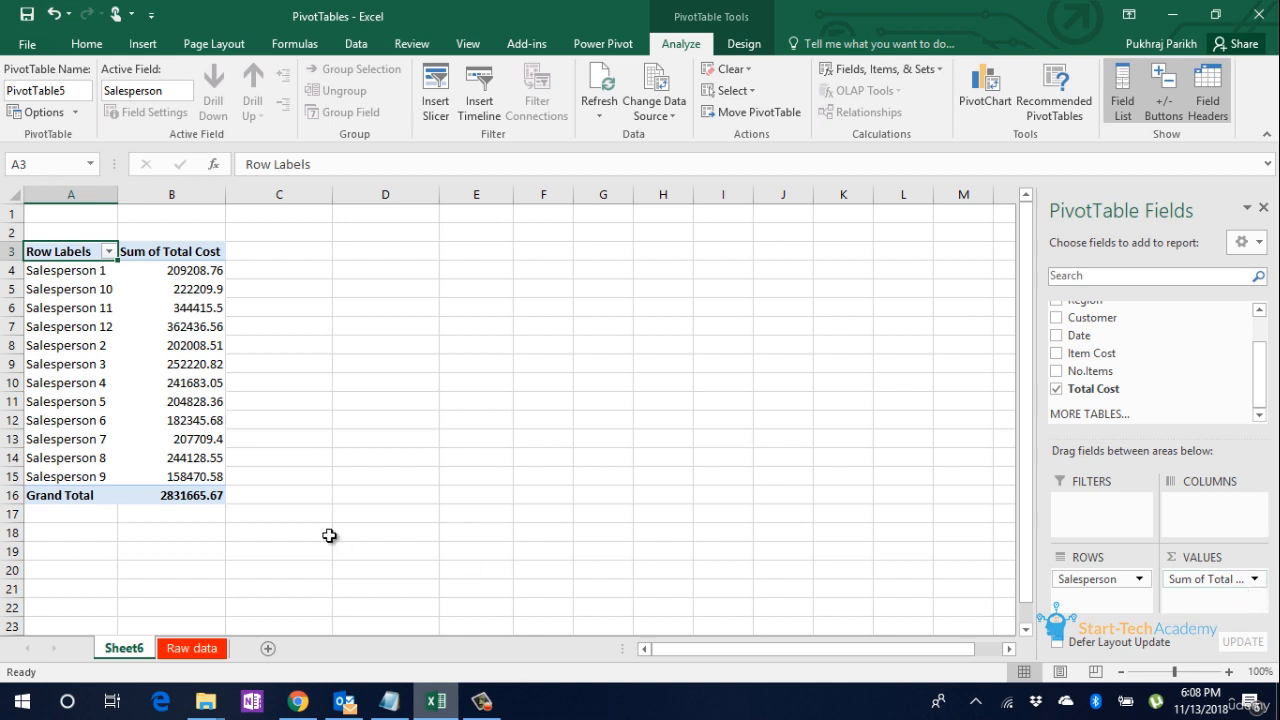
left_click(219, 274)
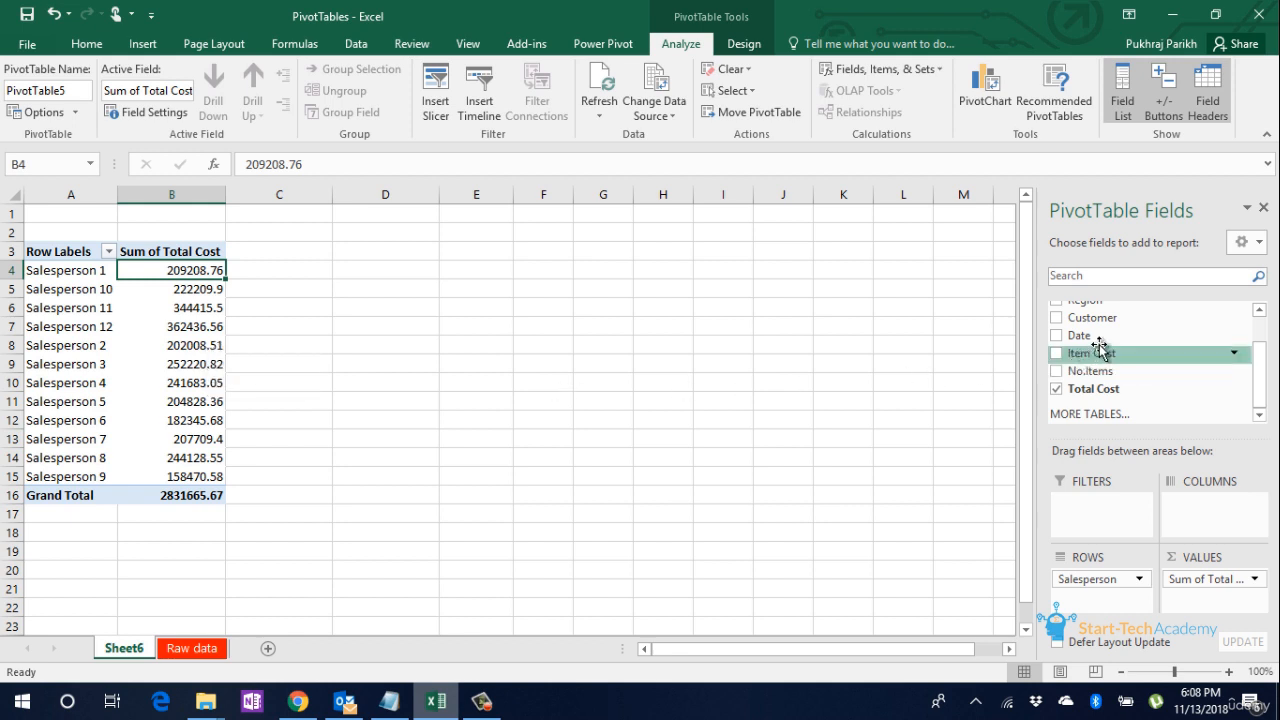
left_click_drag(1092, 317, 1210, 517)
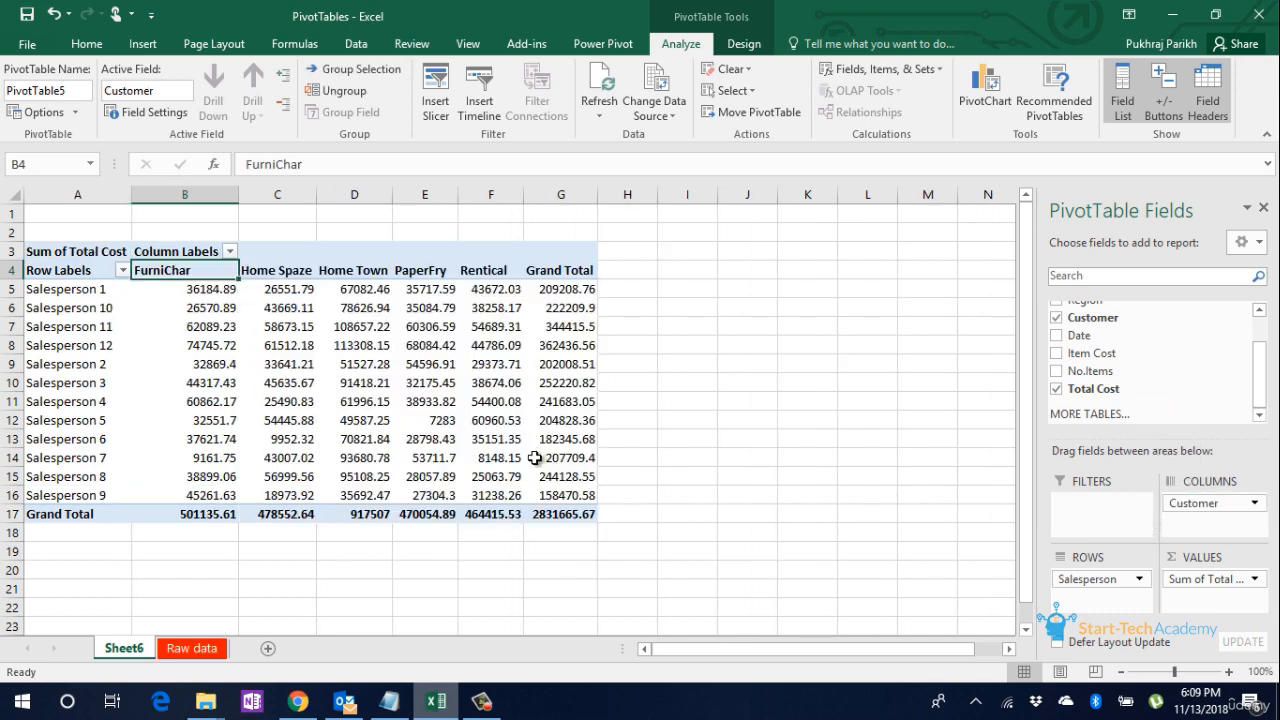
- Change the Total Cost value field to be summarized by Count
mouse_move(535, 462)
left_click(1254, 579)
left_click(1172, 560)
left_click(577, 446)
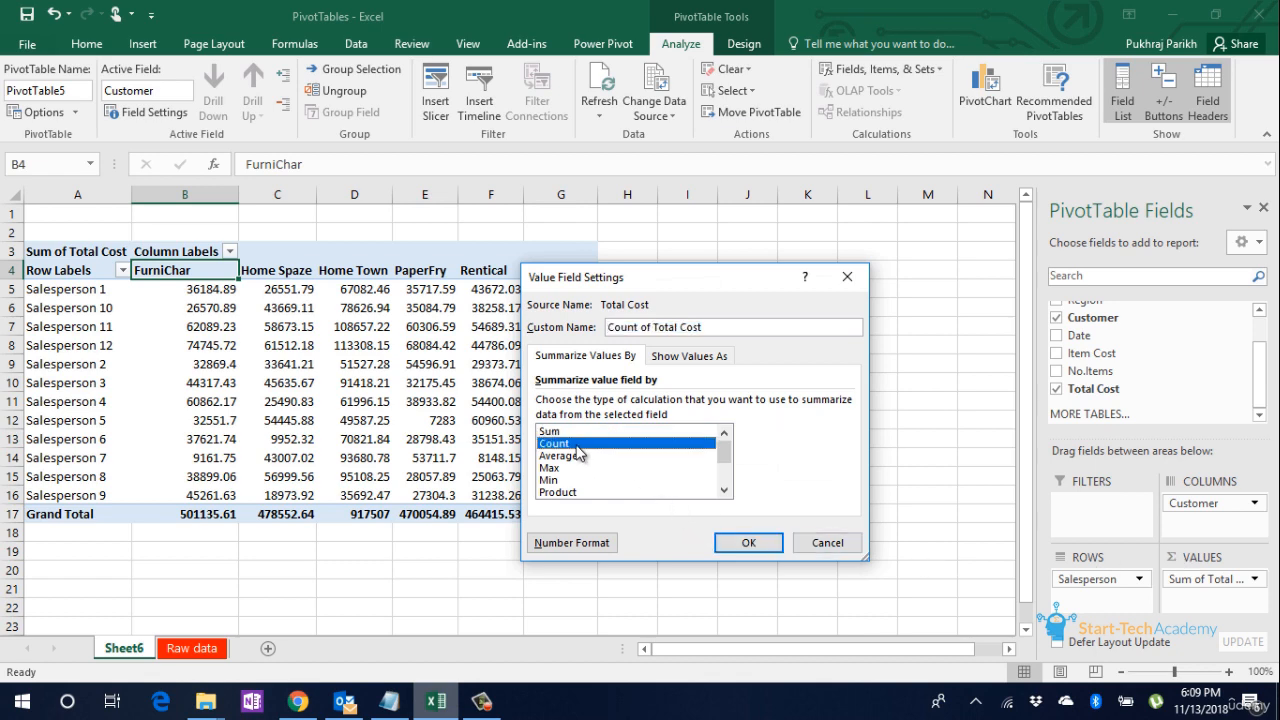
left_click(746, 543)
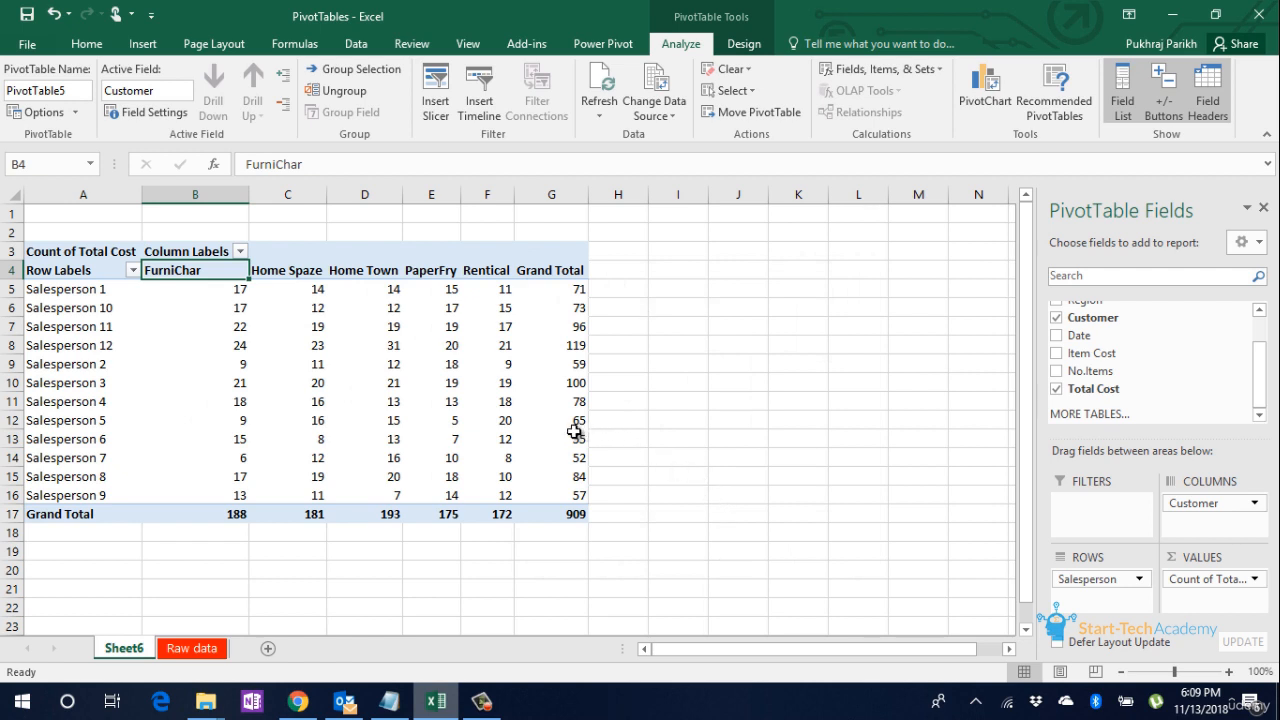
- Examine Salesperson 1's counts across the customers and compare the salespersons' grand totals
left_click(237, 292)
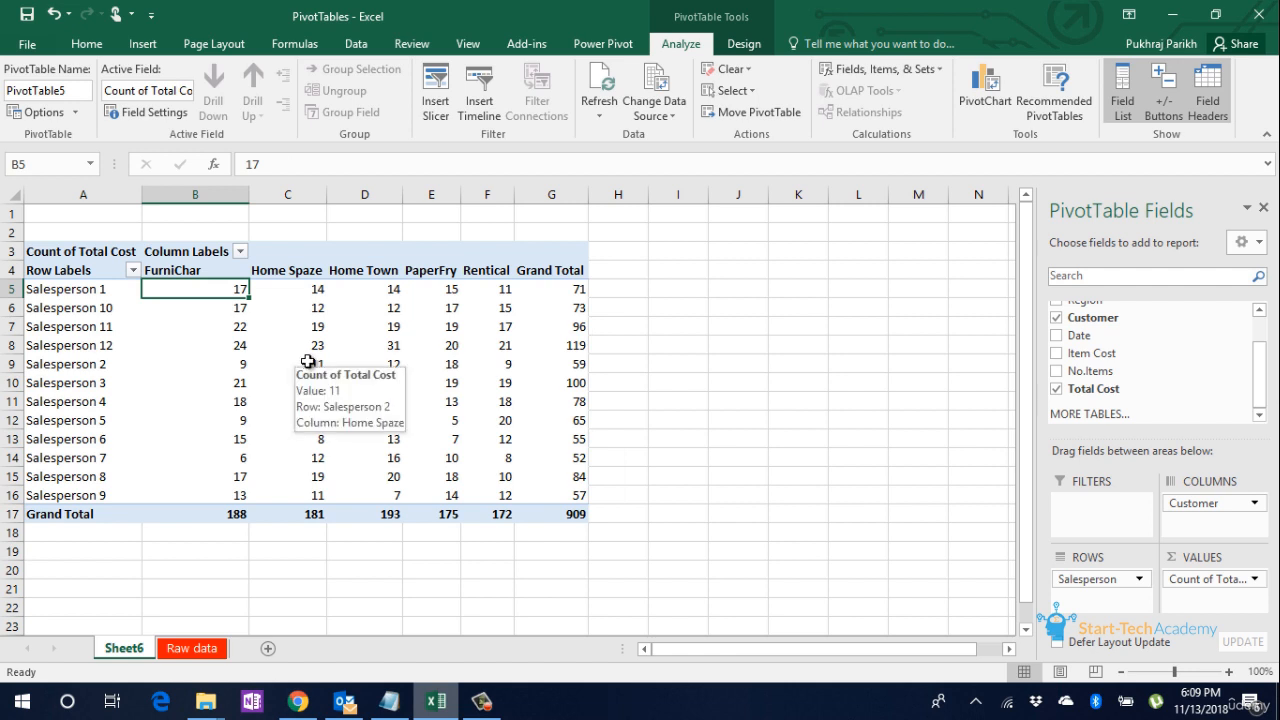
left_click(500, 290)
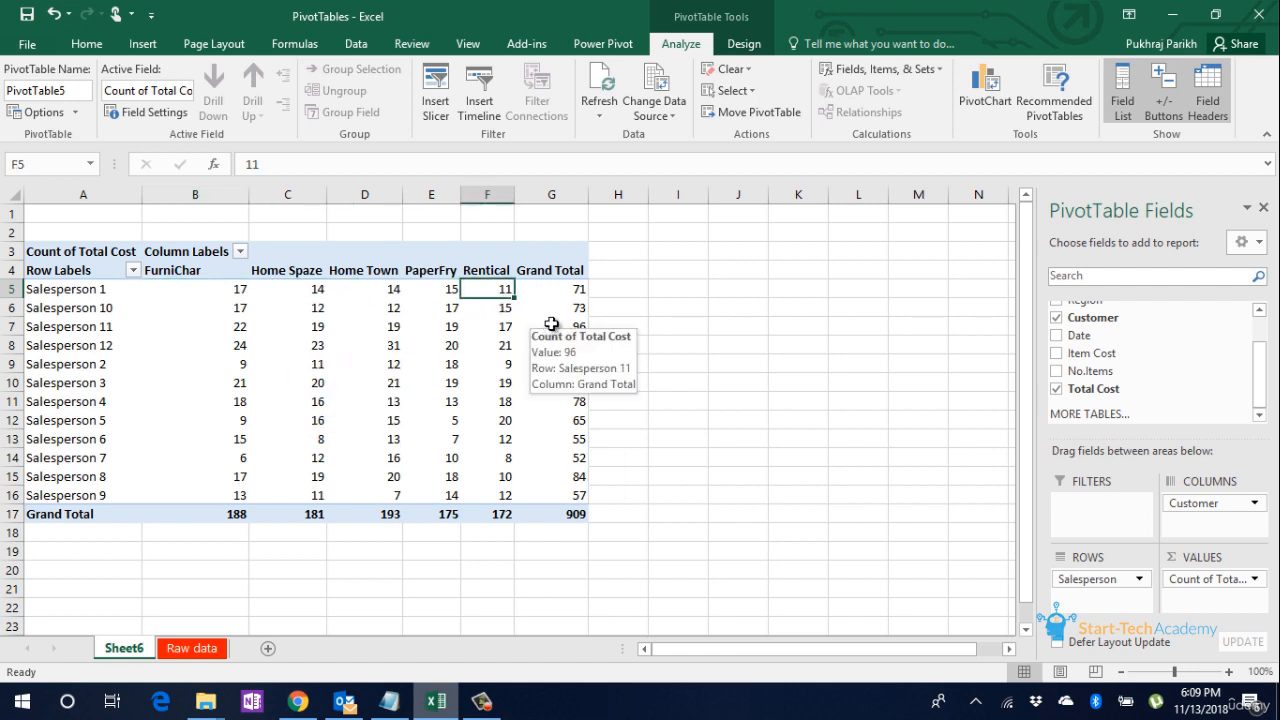
left_click(565, 290)
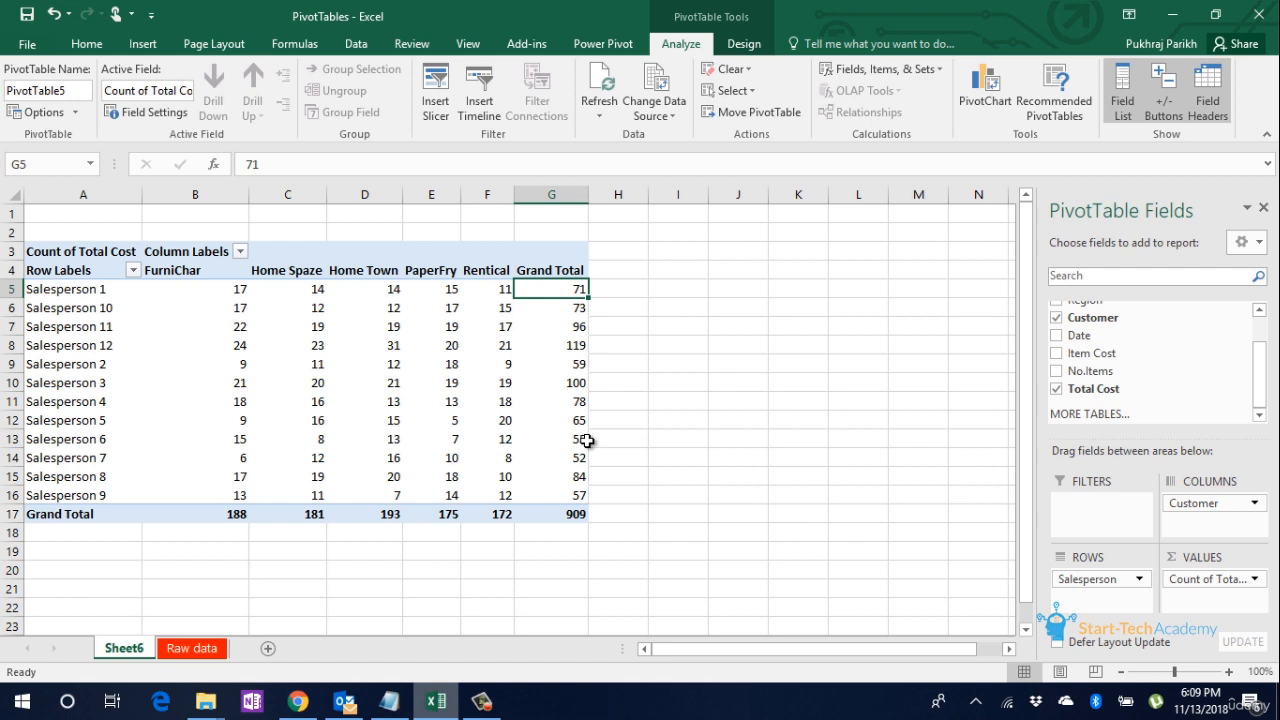
left_click(580, 348)
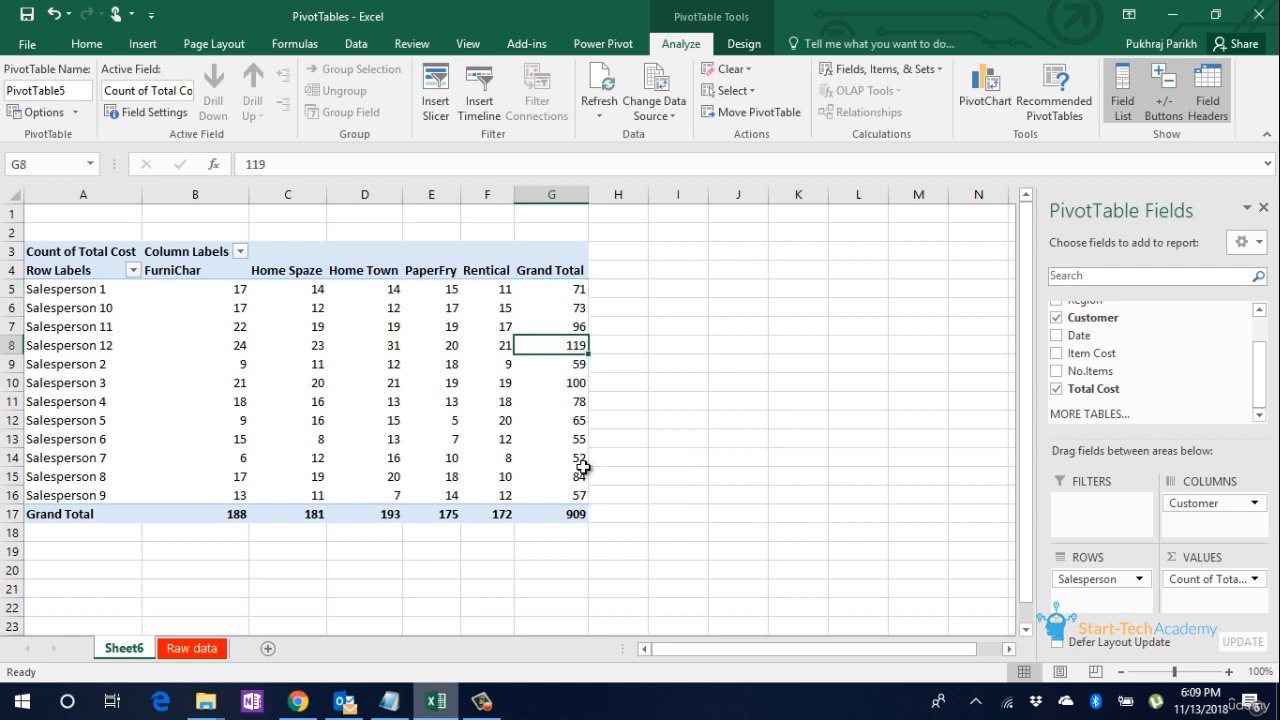
mouse_move(583, 473)
mouse_move(458, 460)
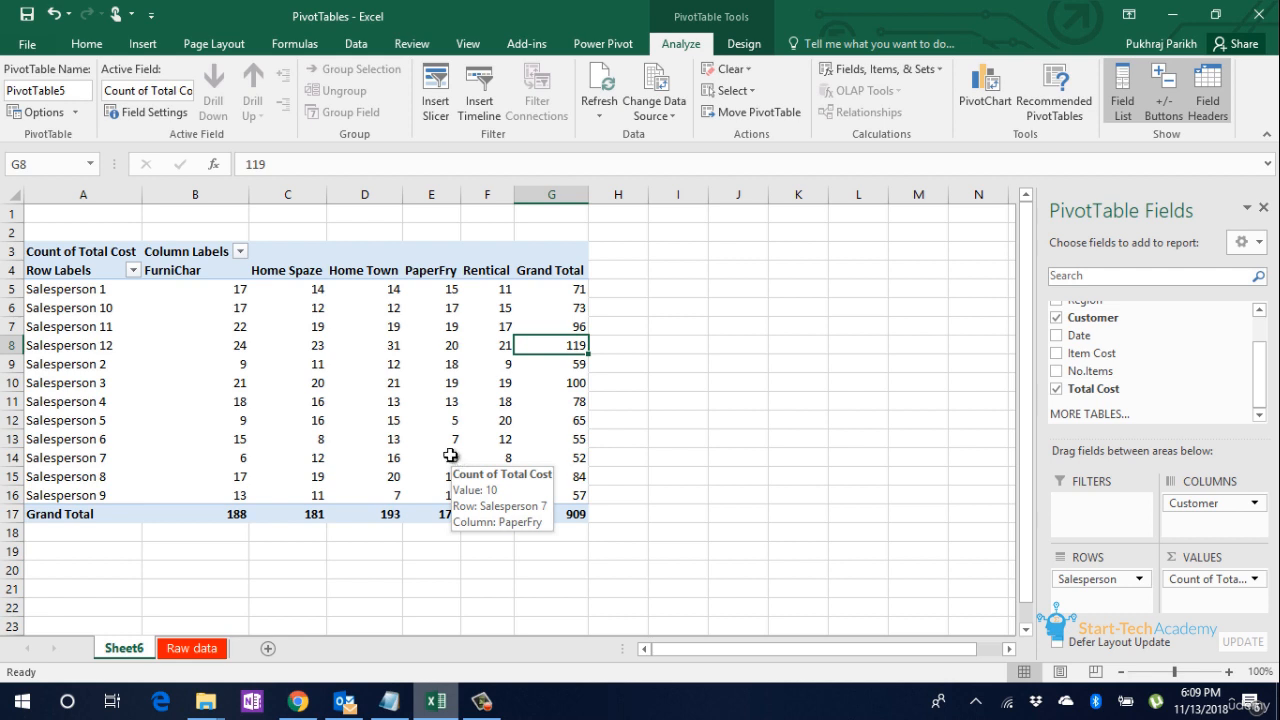
- Sort the salespersons by their Grand Total from largest to smallest
right_click(562, 310)
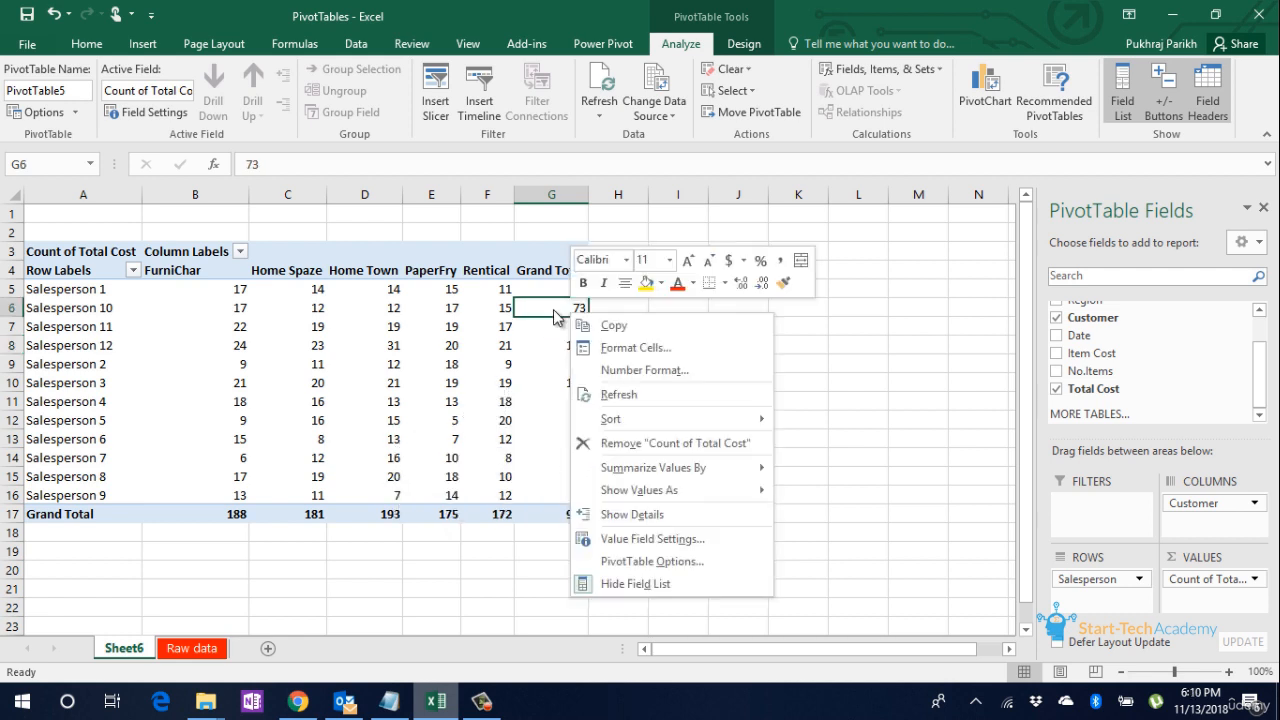
left_click(543, 301)
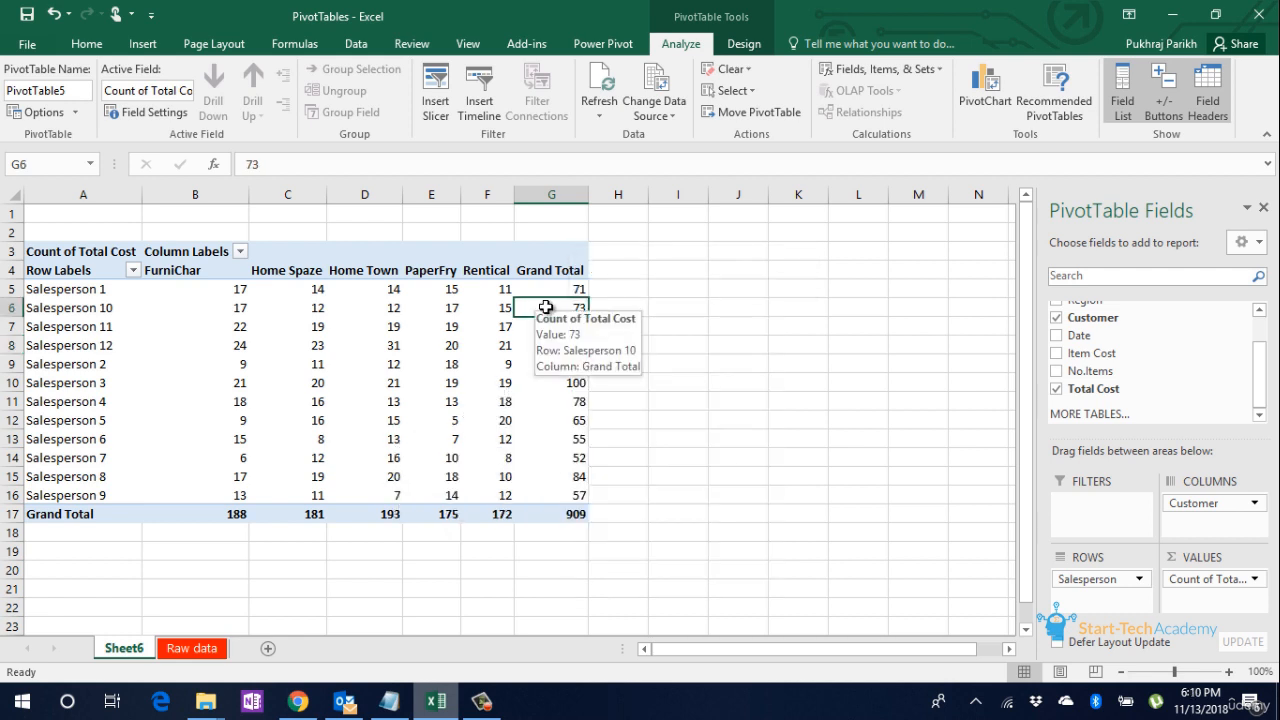
right_click(547, 309)
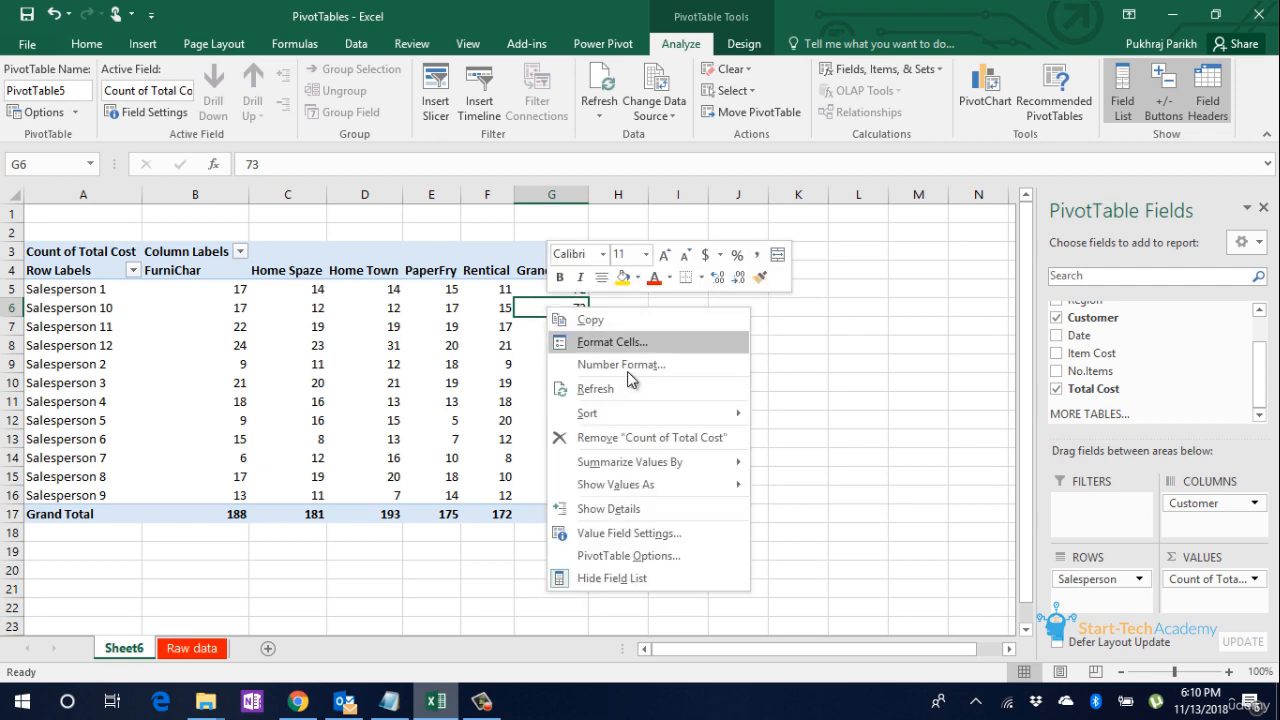
mouse_move(661, 413)
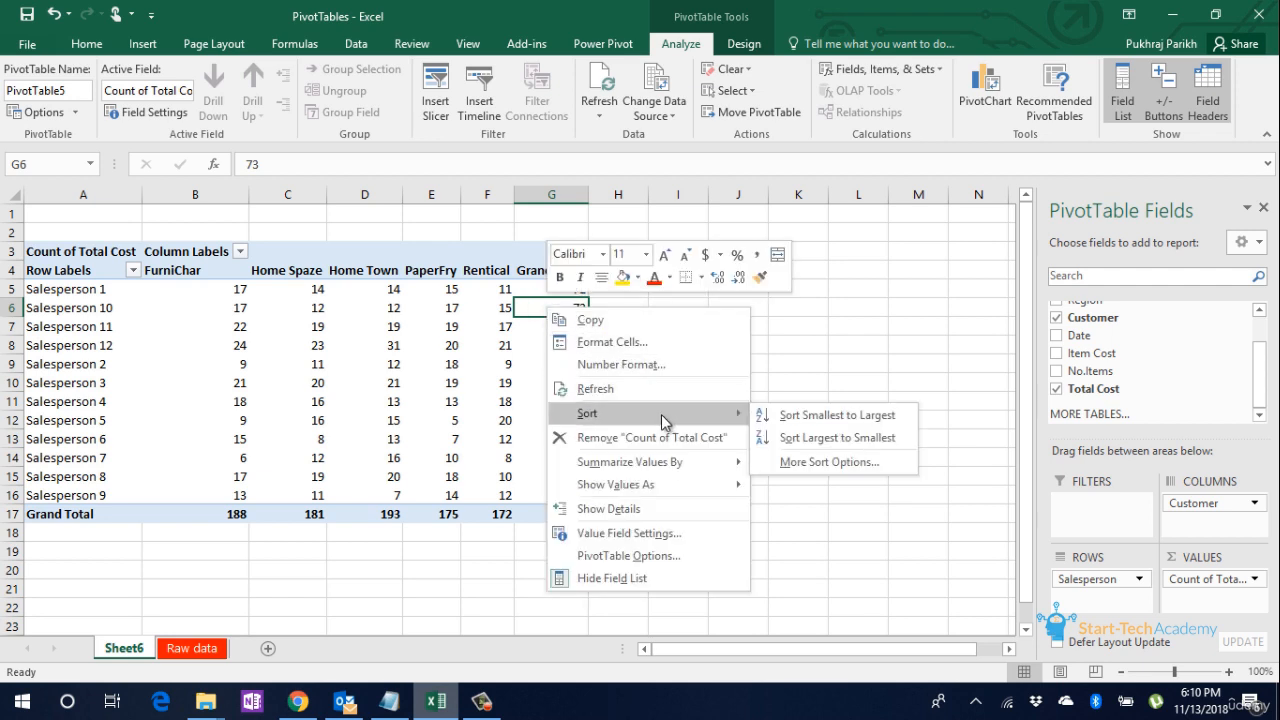
left_click(837, 437)
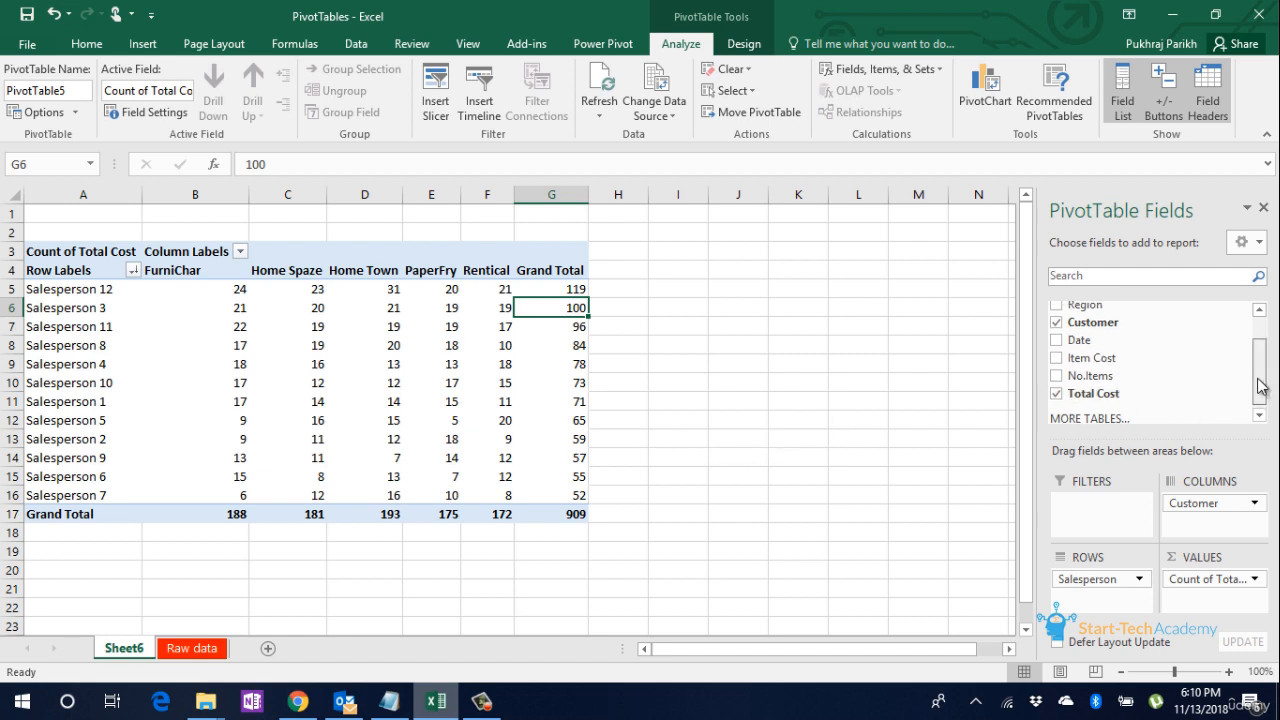
- Add Region as a report filter to the PivotTable and show only the NE region
scroll(1260, 388, "up", 2)
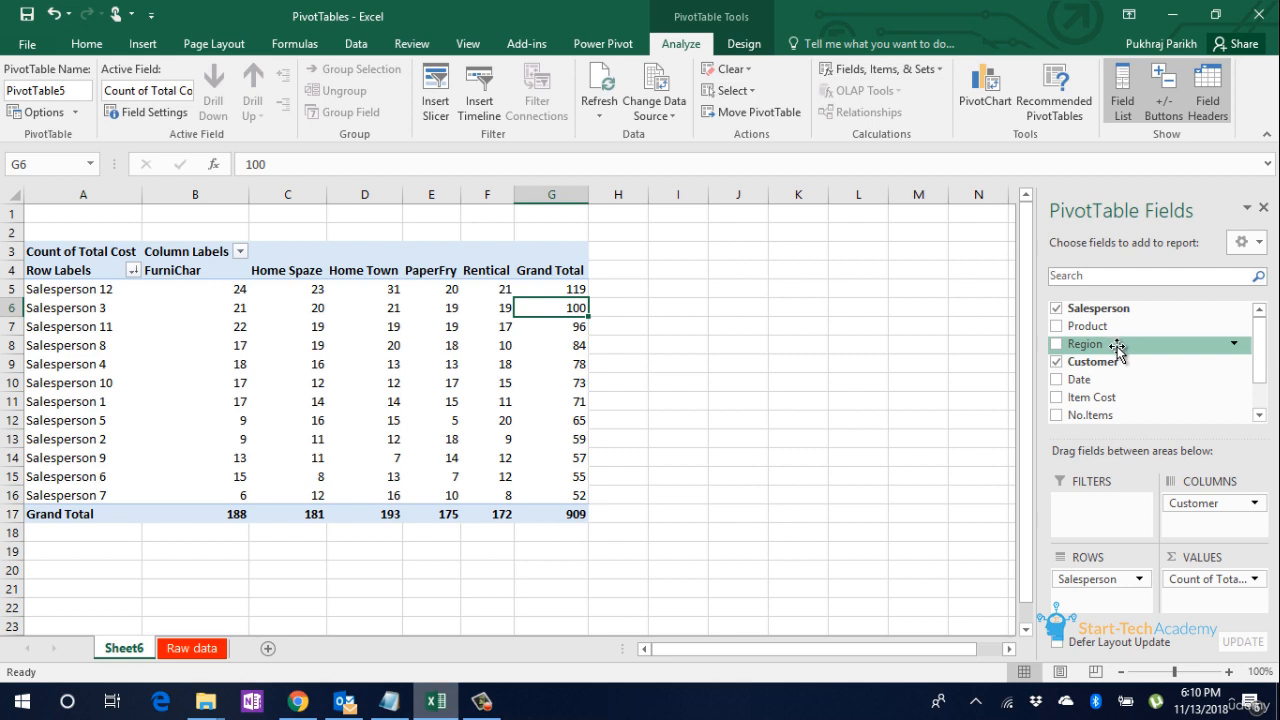
left_click_drag(1114, 347, 1108, 512)
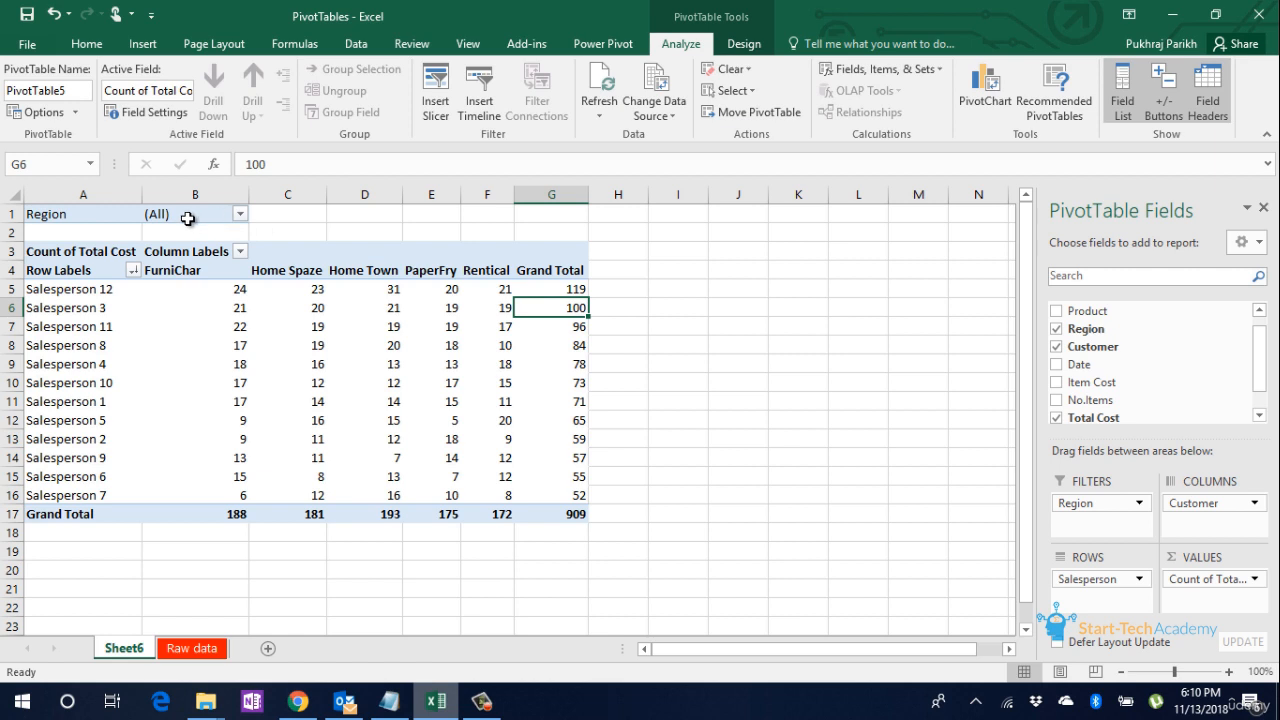
left_click(240, 215)
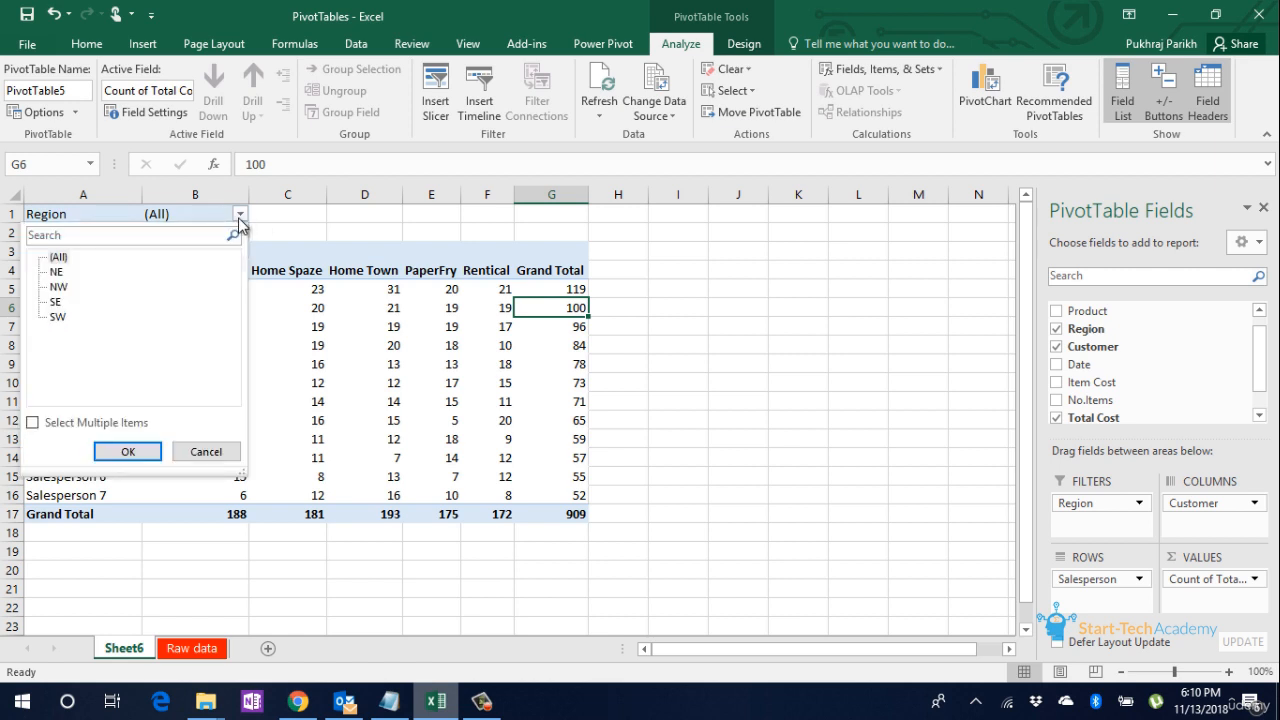
left_click(58, 274)
left_click(112, 451)
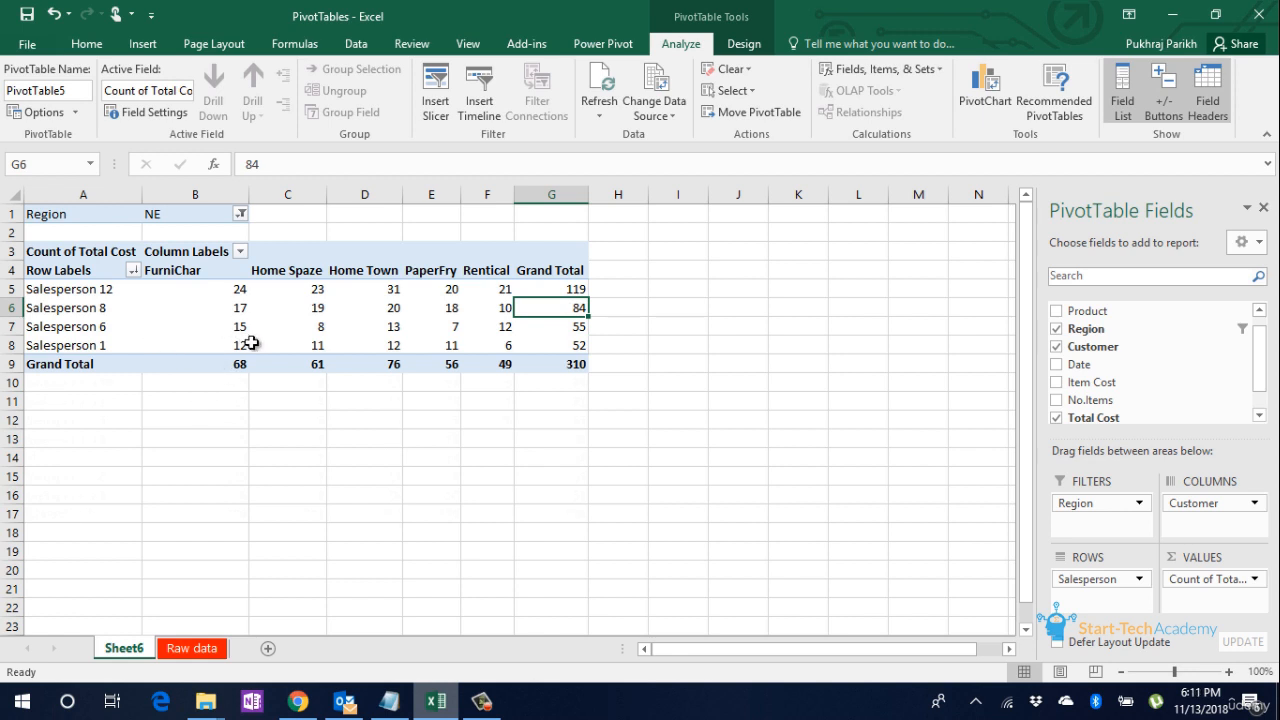
- Switch the Region report filter to NW
mouse_move(254, 344)
left_click(240, 214)
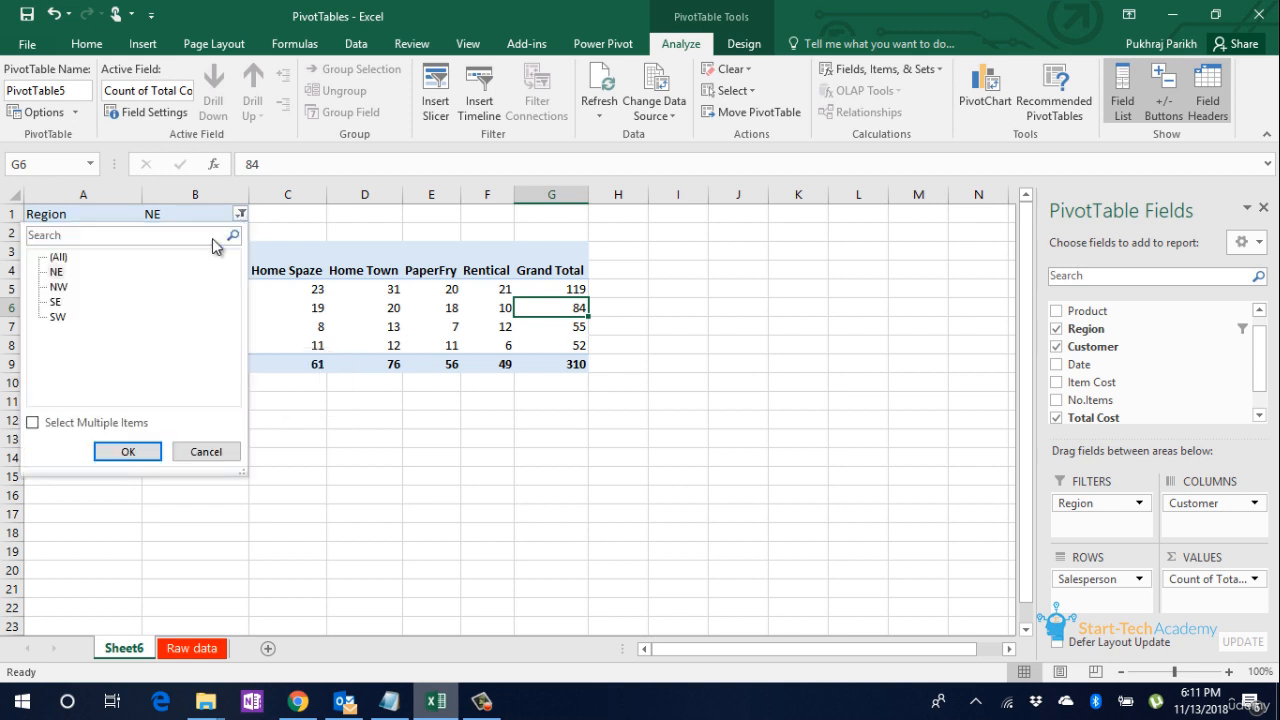
left_click(70, 288)
left_click(128, 451)
- Allow multiple items in the Region report filter and include NE, NW and SE
left_click(240, 214)
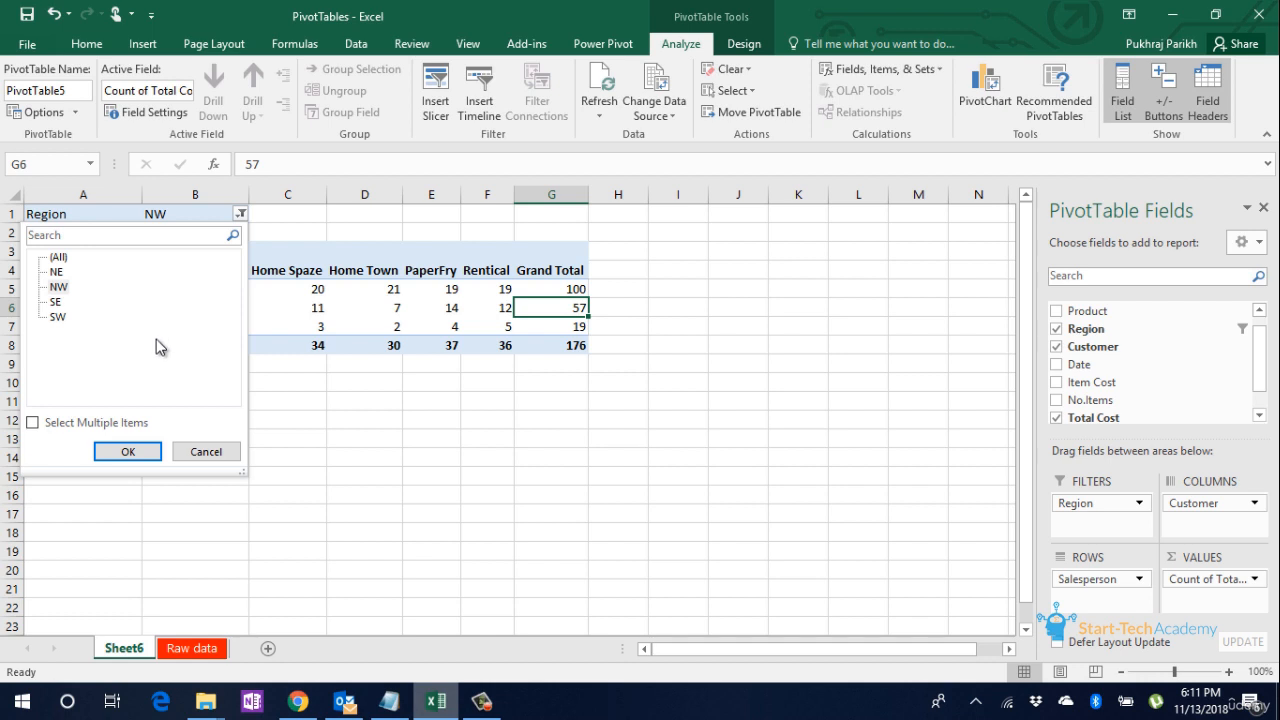
left_click(35, 424)
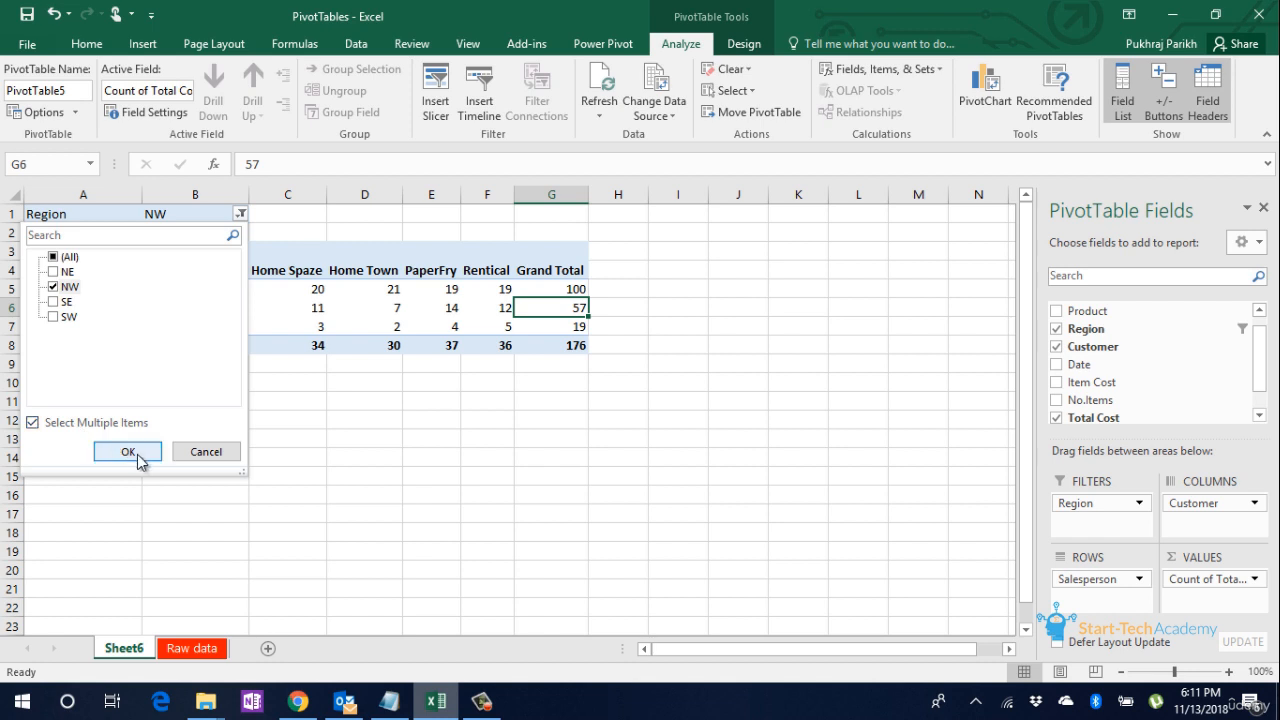
left_click(54, 271)
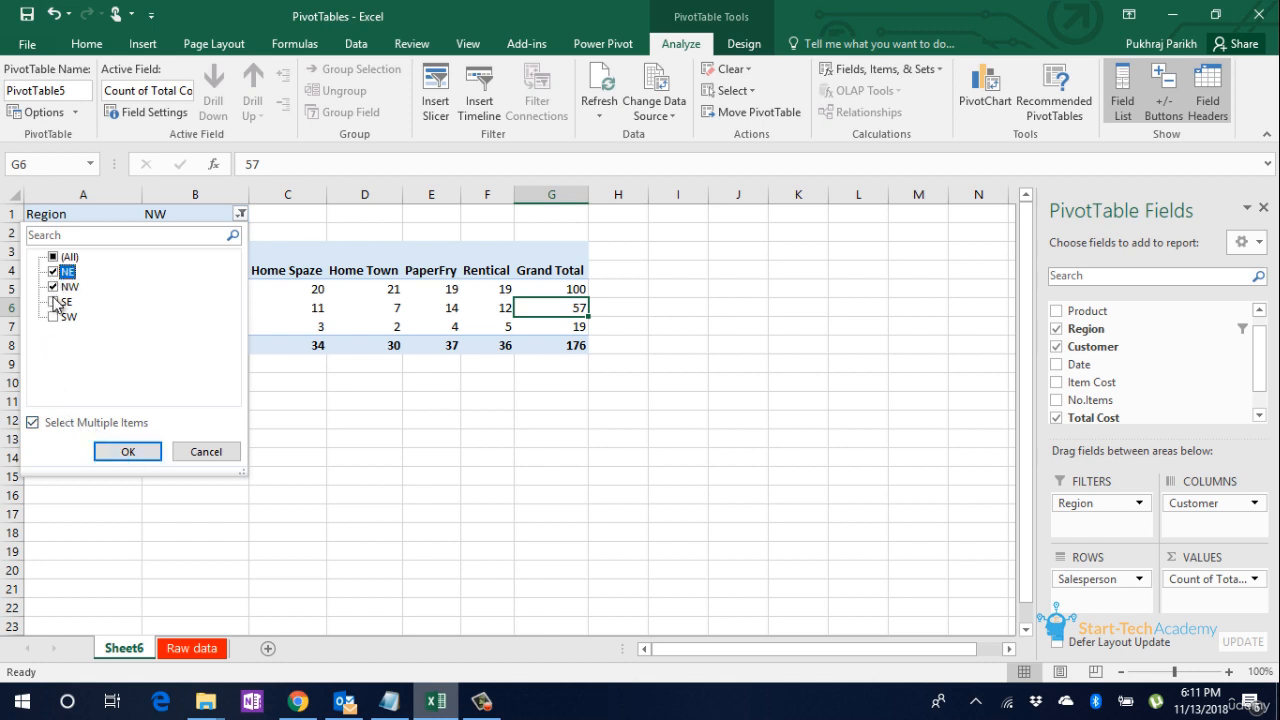
left_click(55, 301)
left_click(140, 455)
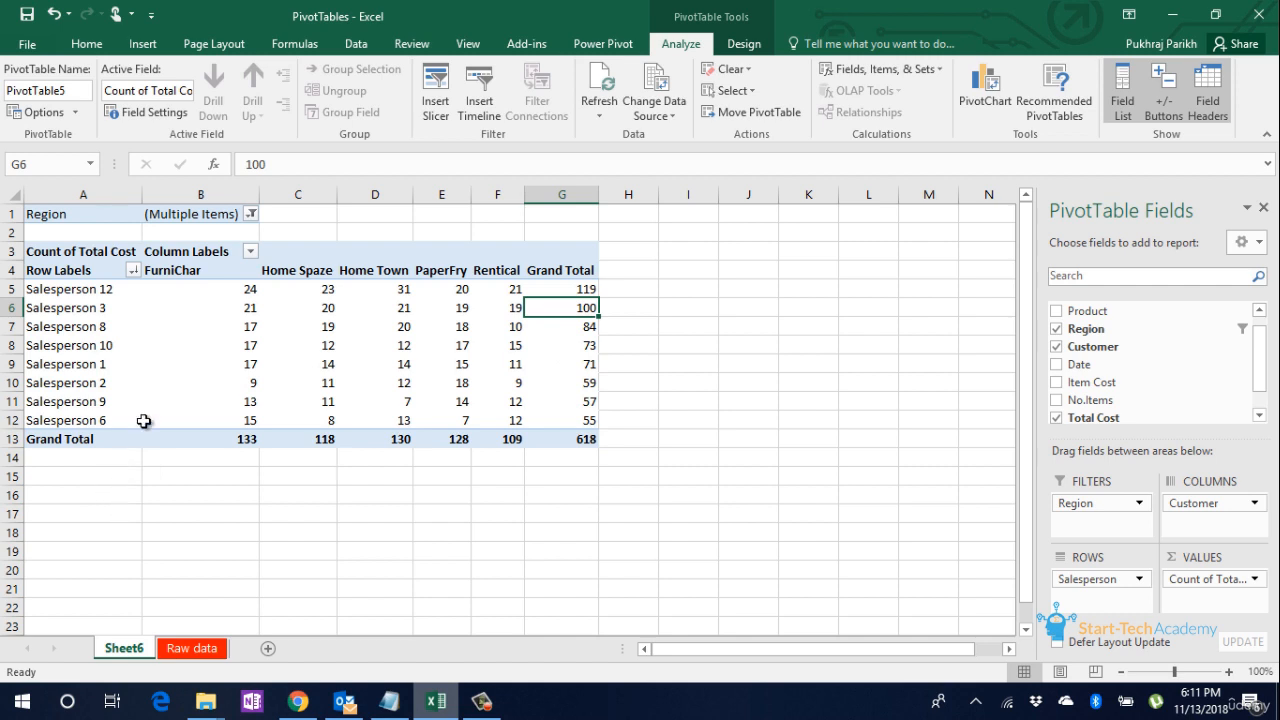
- Reset the Region report filter to show all regions
left_click(251, 214)
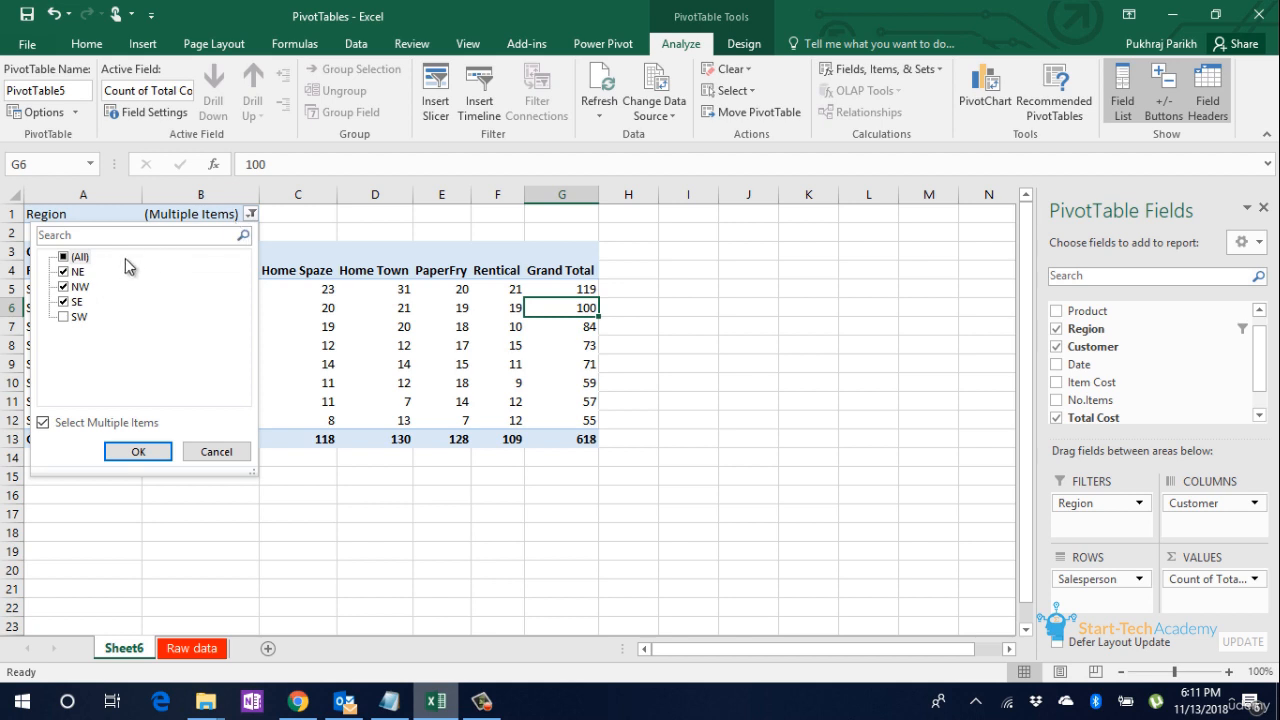
left_click(80, 258)
left_click(163, 451)
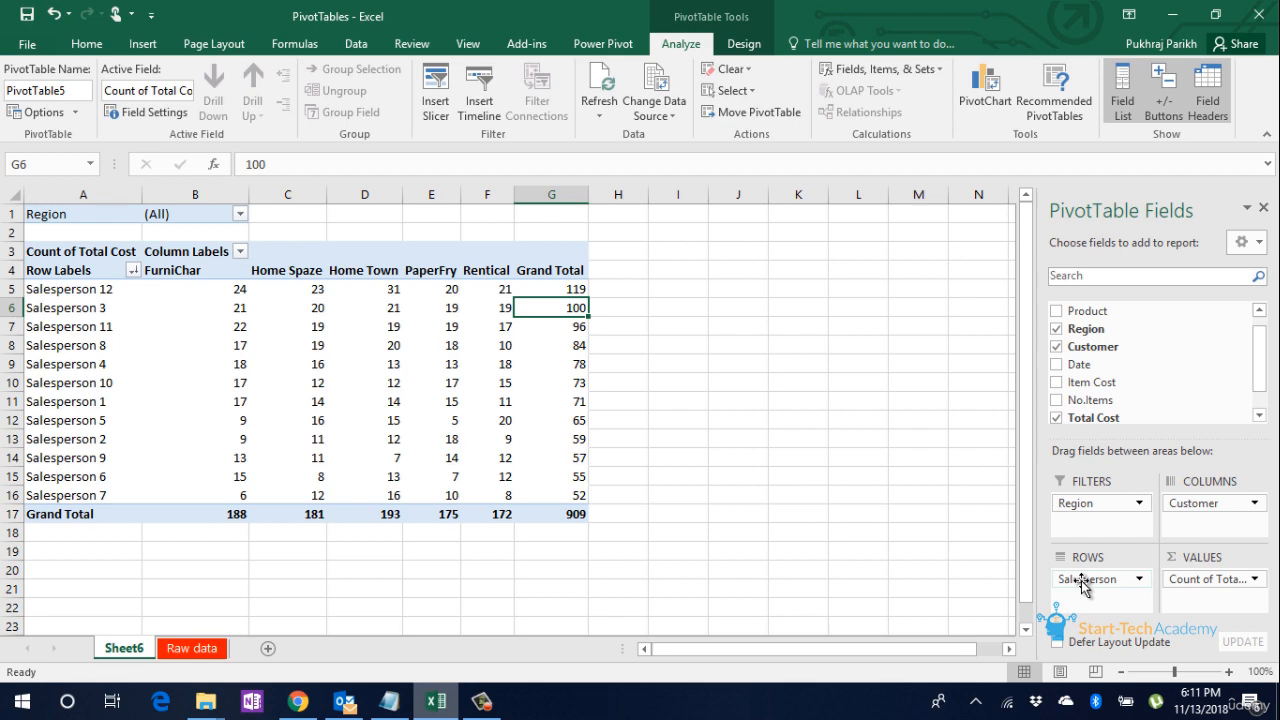
- Replace Salesperson with Date as the PivotTable rows and summarize the Total Cost values by Sum
left_click_drag(1083, 586, 1166, 410)
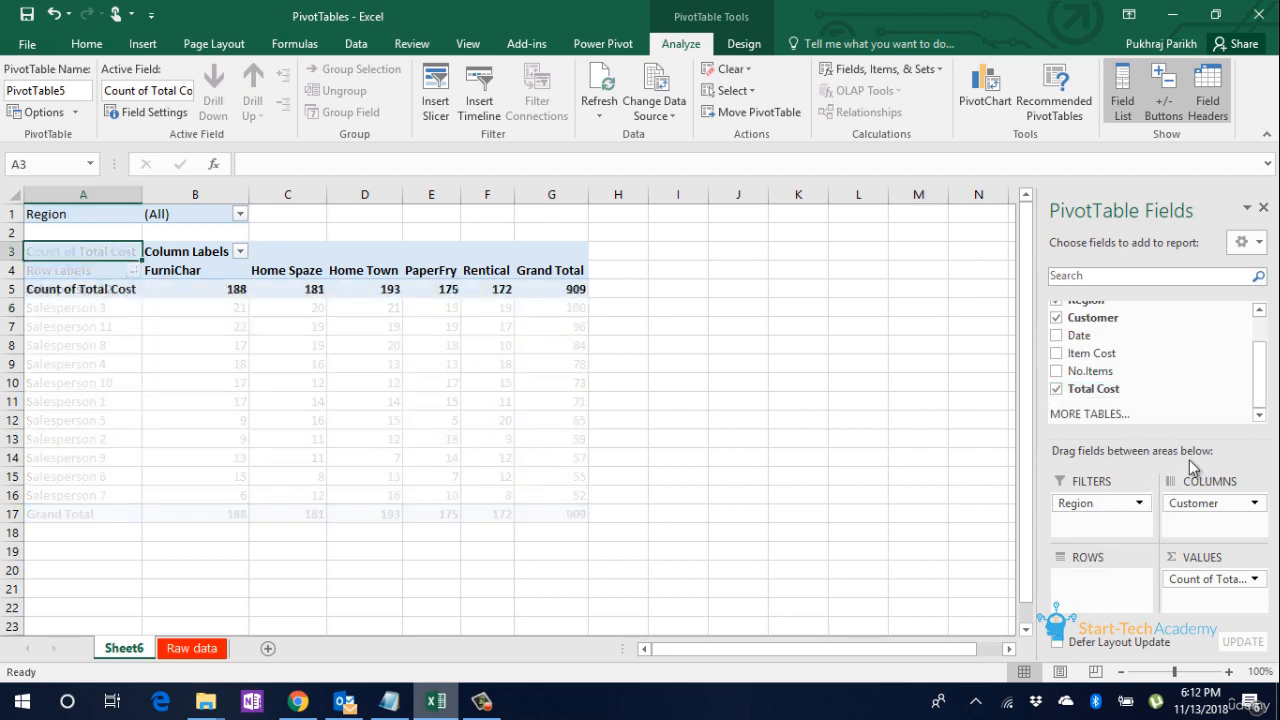
left_click(1056, 335)
left_click(1254, 579)
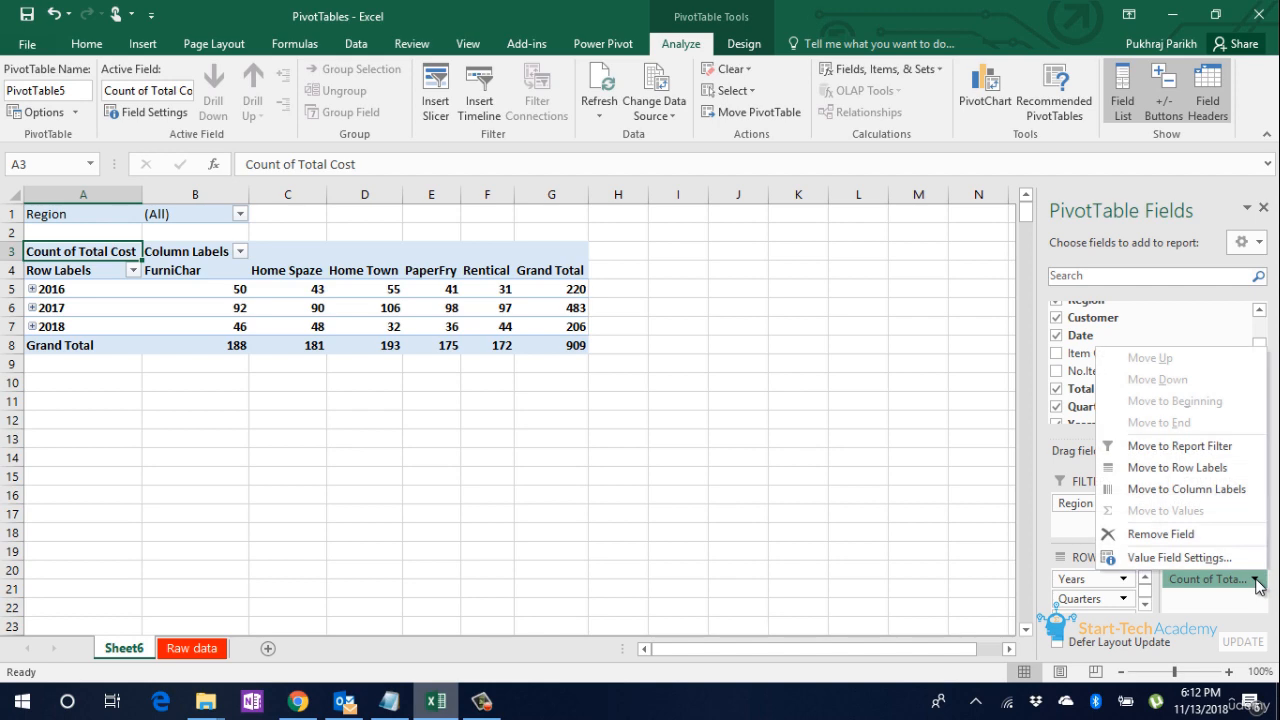
left_click(1208, 557)
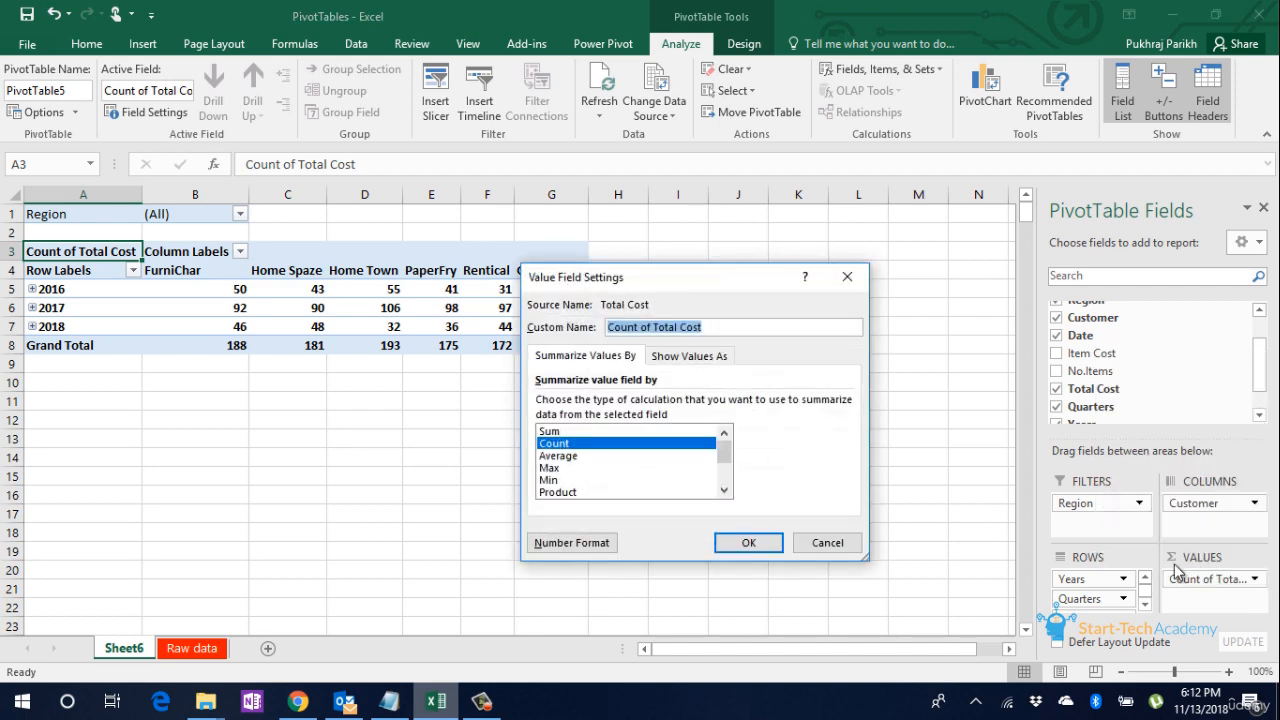
left_click(611, 431)
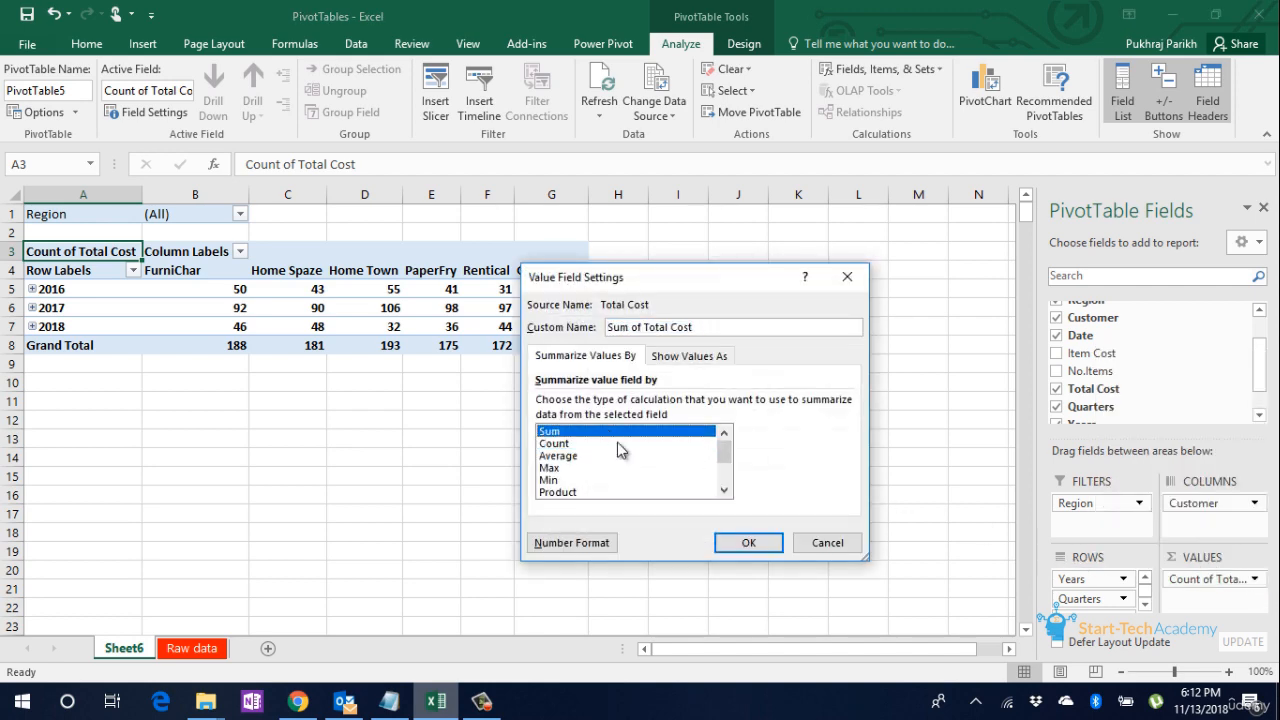
left_click(763, 549)
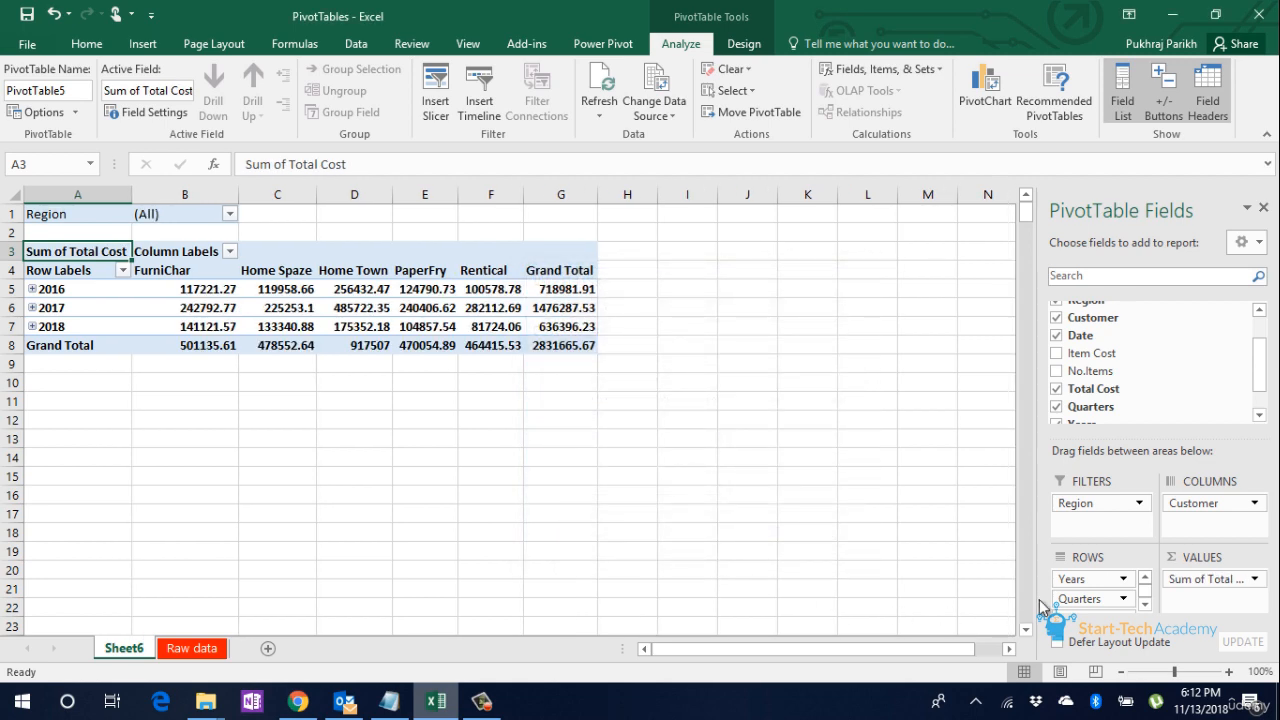
- Group the date rows by Months only, without Quarters and Years
left_click(1146, 604)
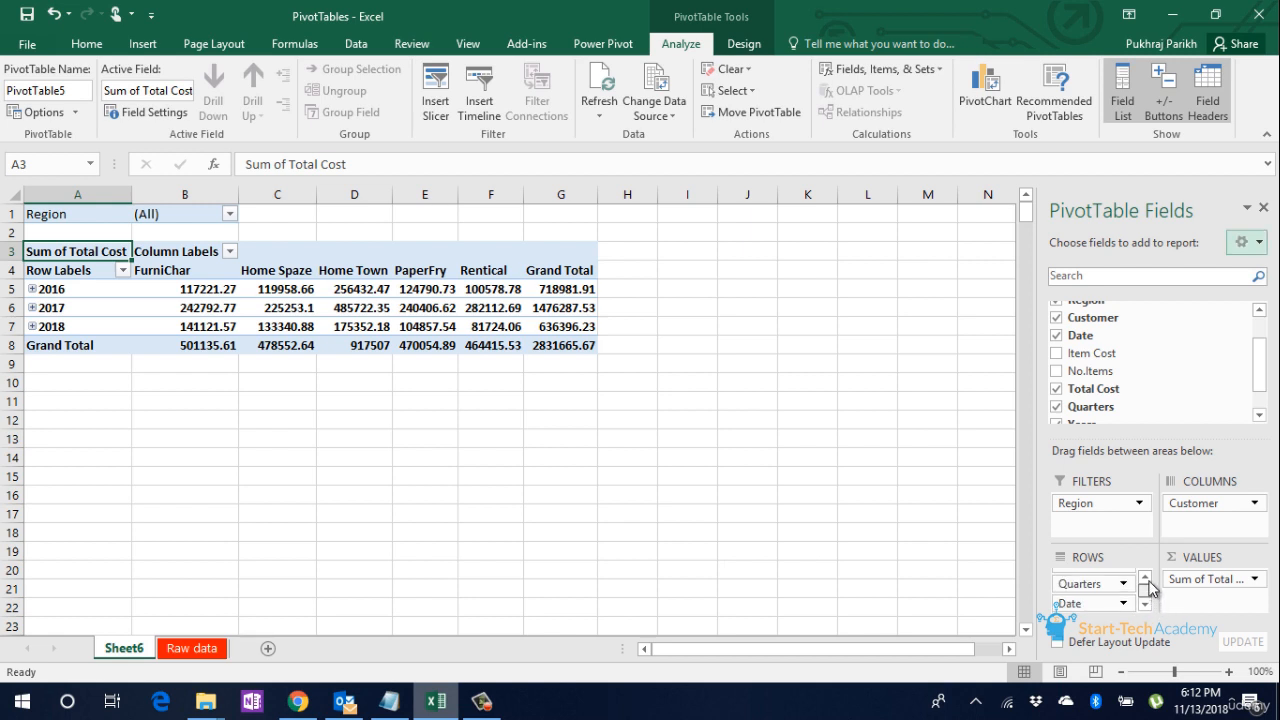
left_click(1147, 578)
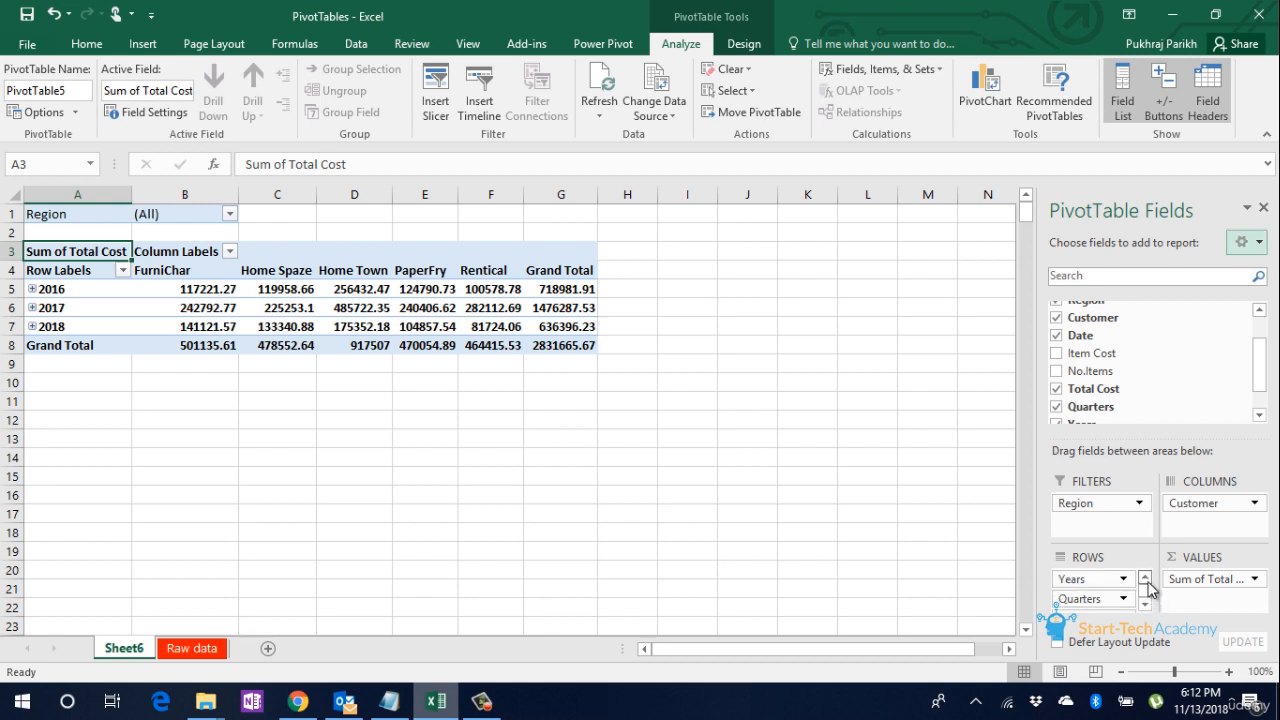
left_click(1147, 604)
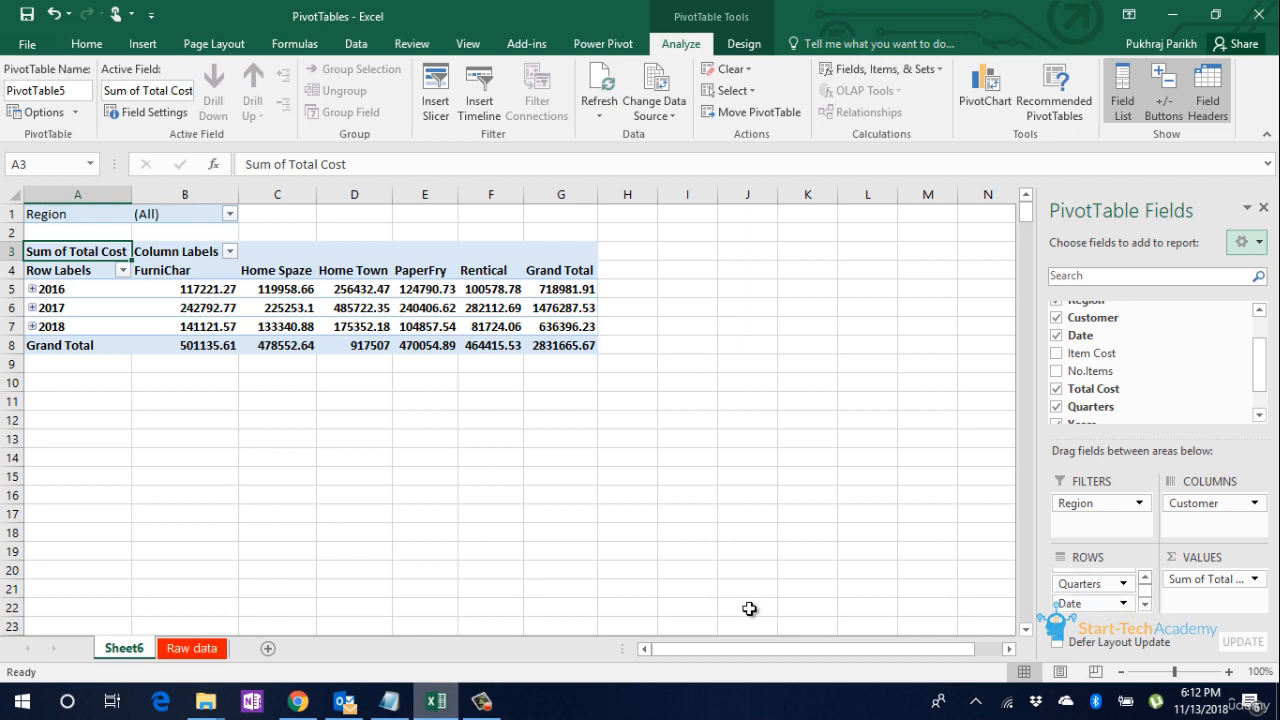
right_click(63, 292)
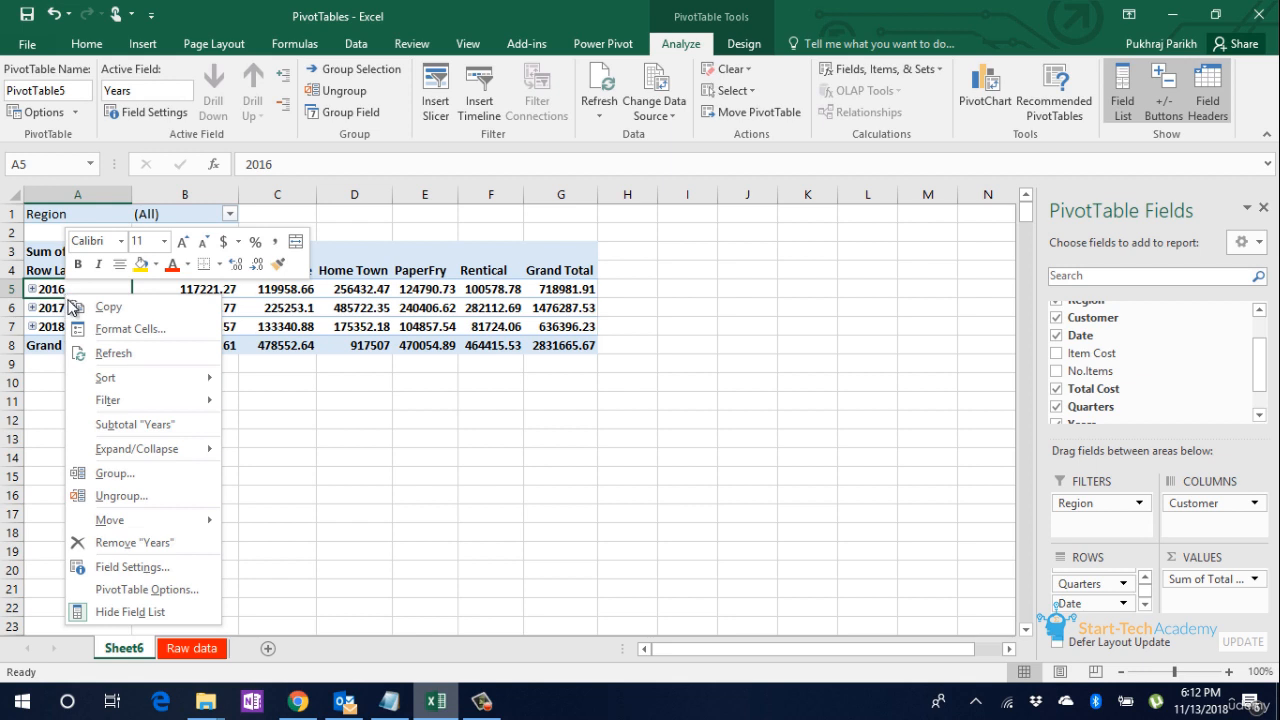
left_click(129, 474)
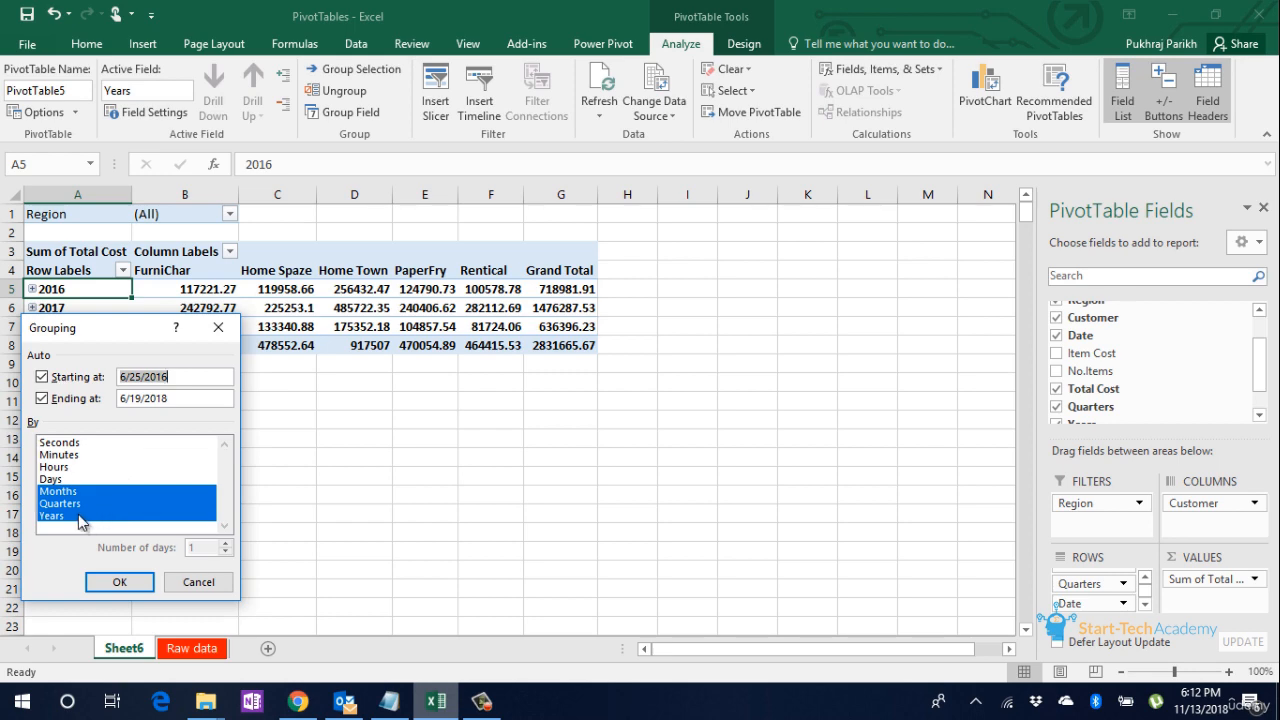
left_click(85, 516)
left_click(82, 504)
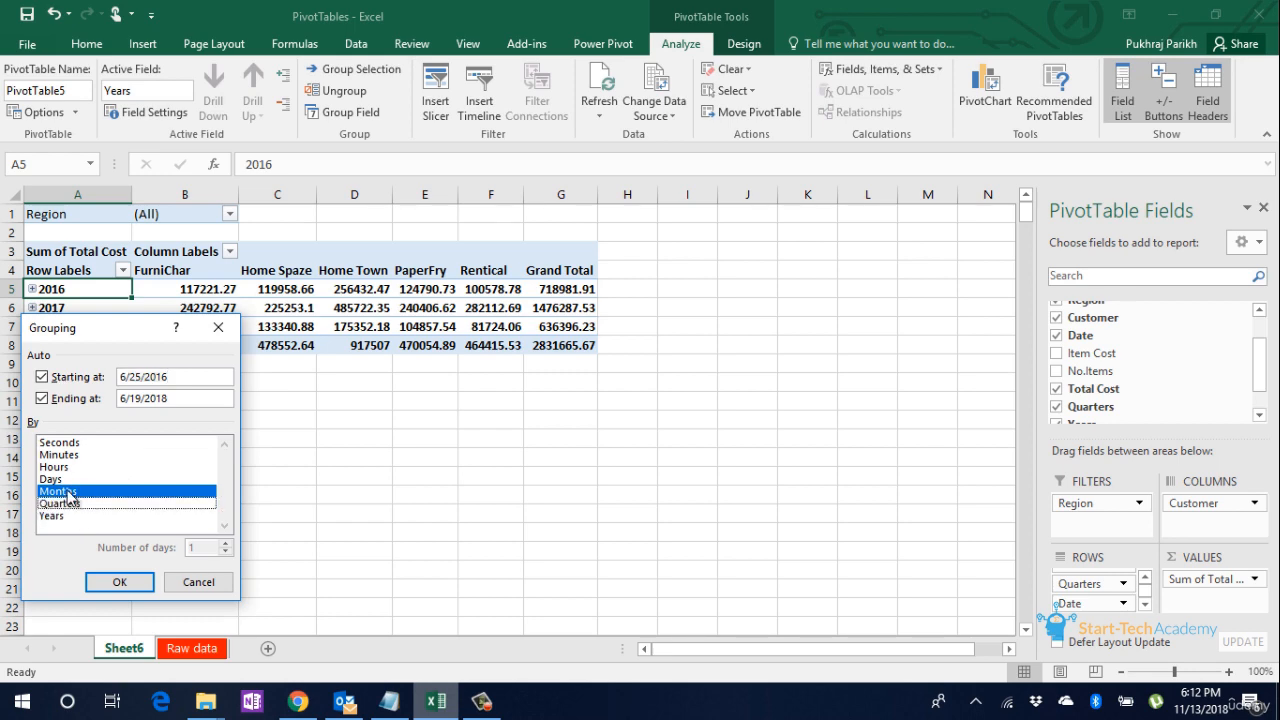
left_click(116, 581)
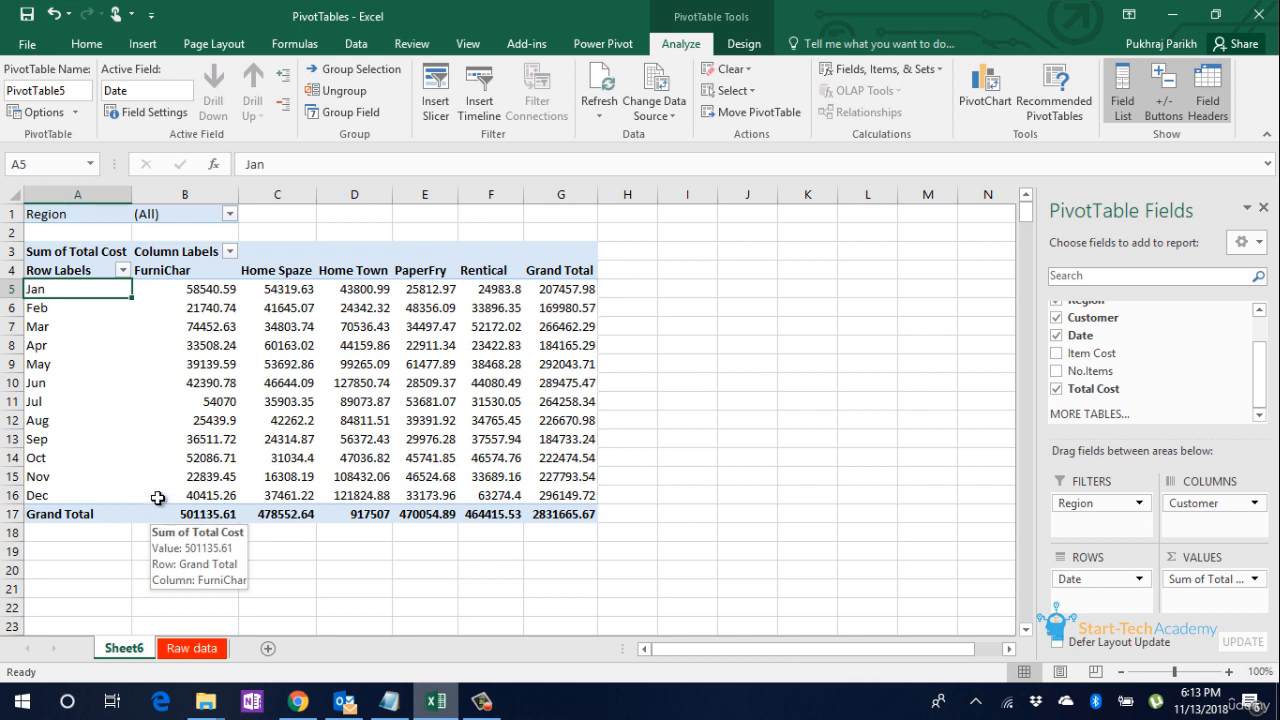
- Group the Home Spaze and Home Town customer columns together
left_click(283, 273)
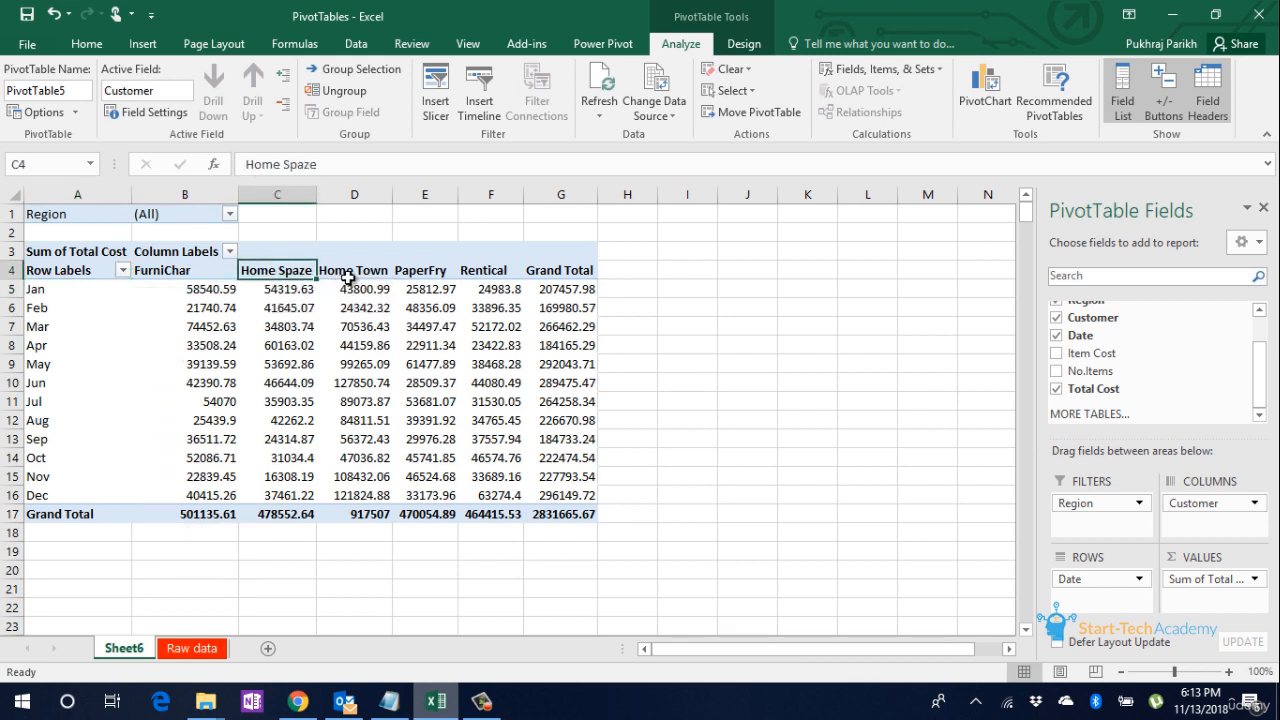
left_click(340, 276)
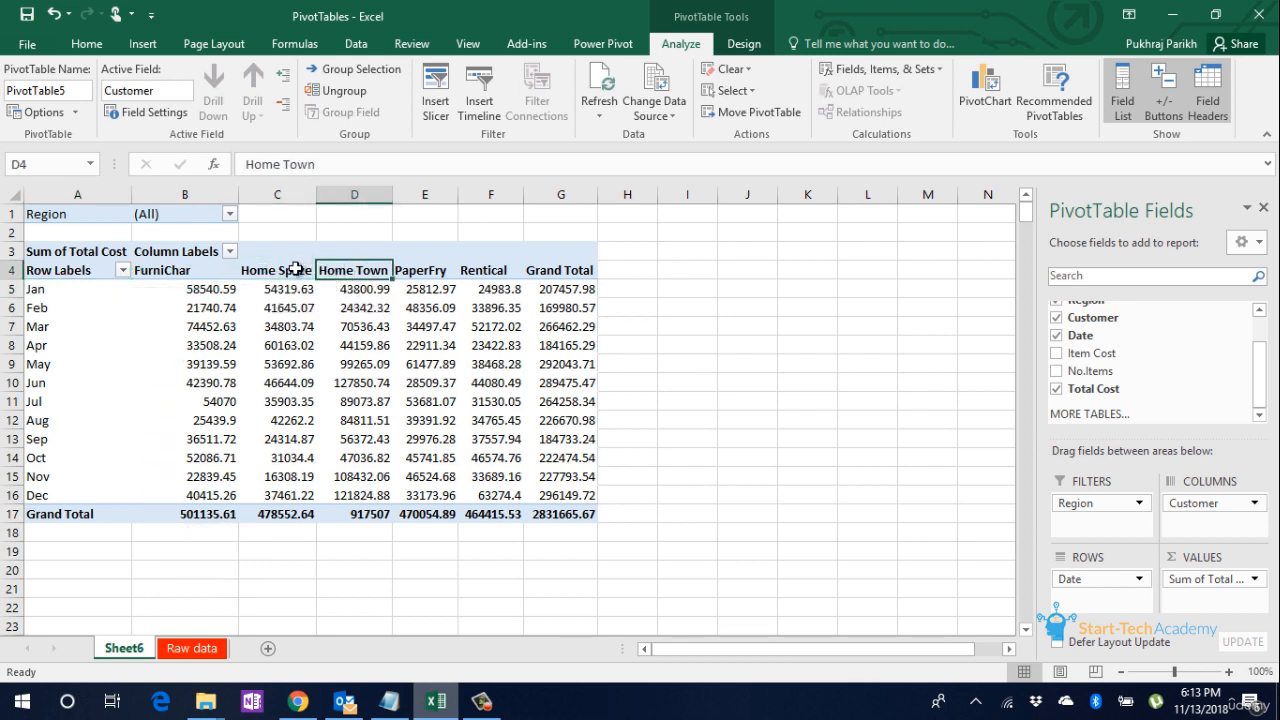
left_click(296, 270, "shift")
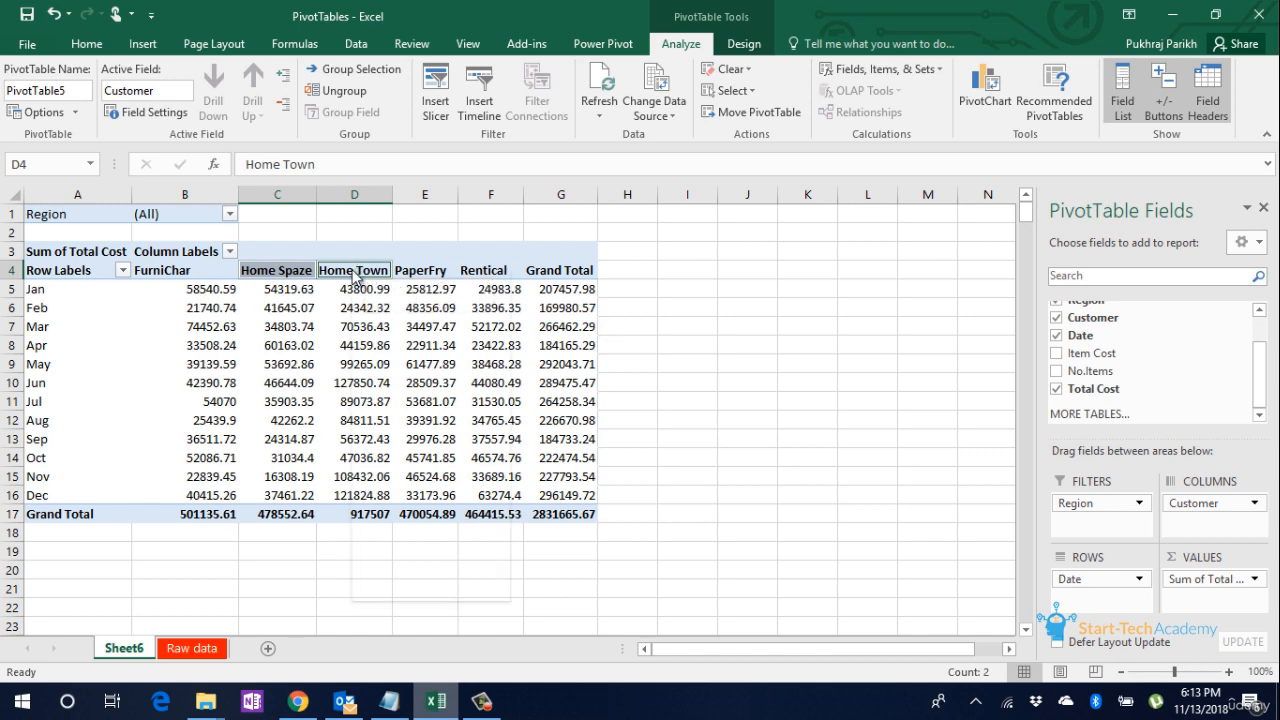
right_click(352, 270)
left_click(400, 448)
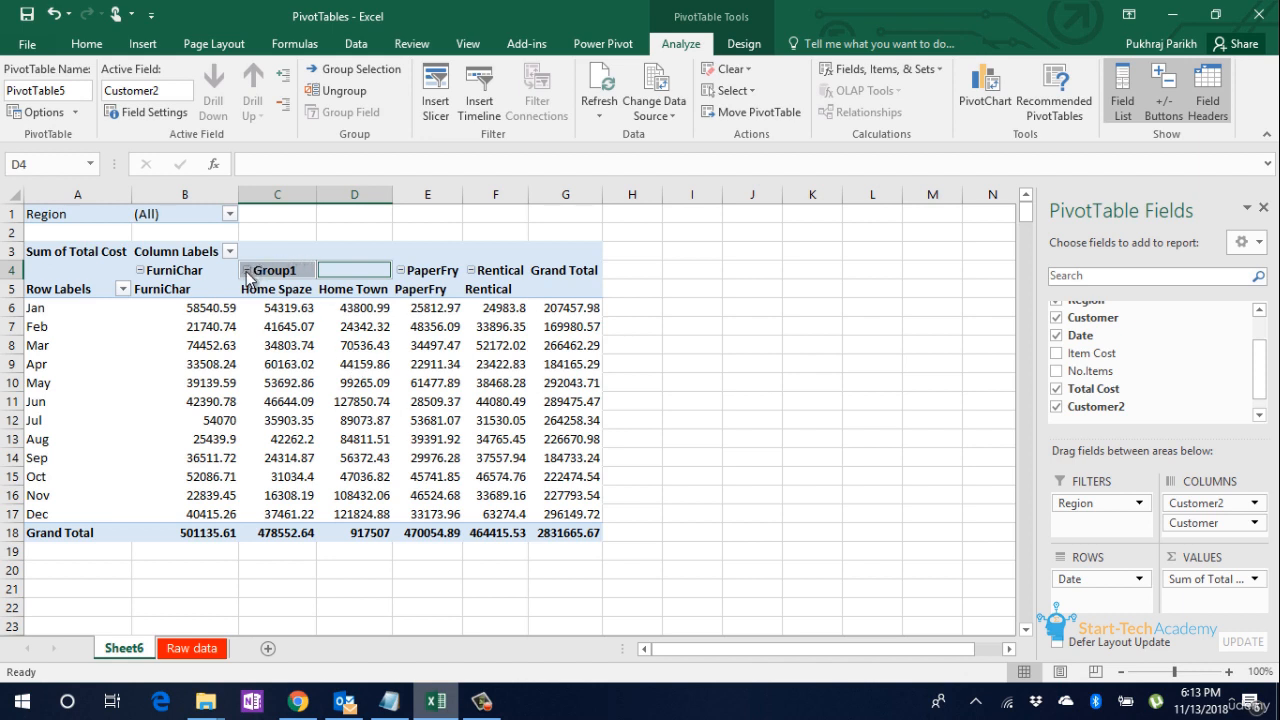
- Collapse the Home Spaze and Home Town group to show its combined monthly totals
left_click(246, 271)
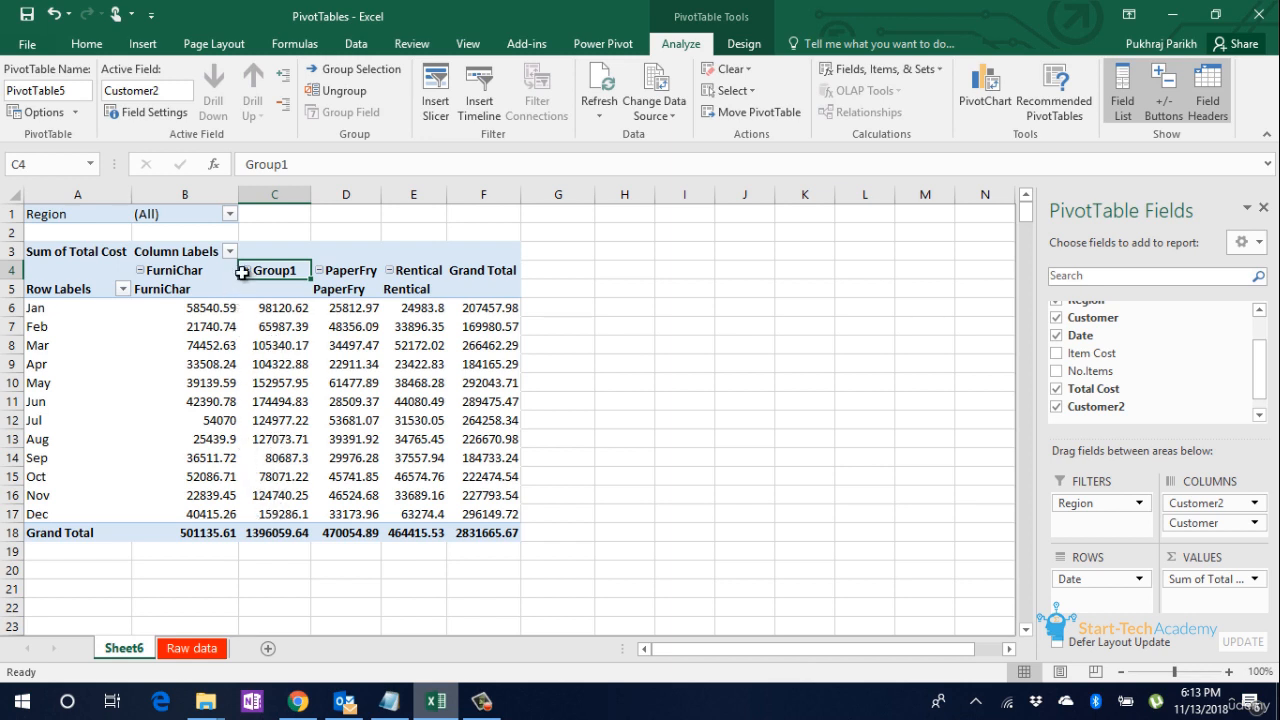
left_click(246, 271)
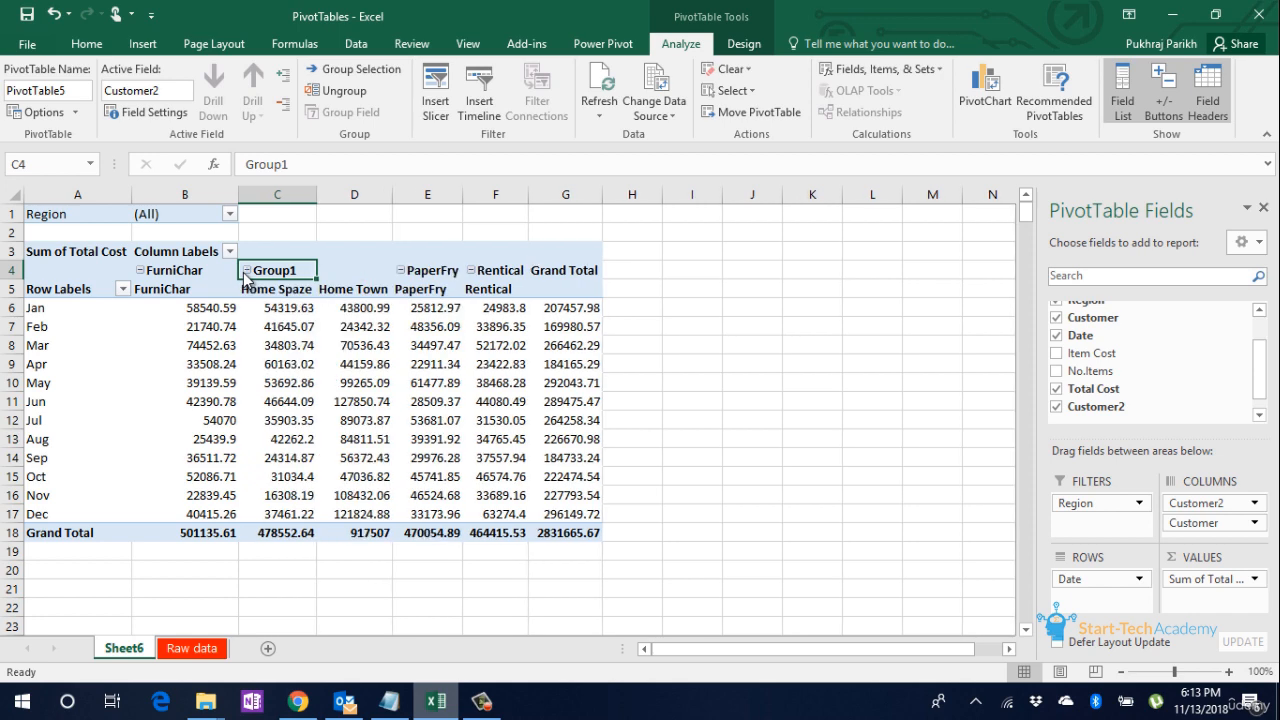
left_click(246, 271)
mouse_move(280, 362)
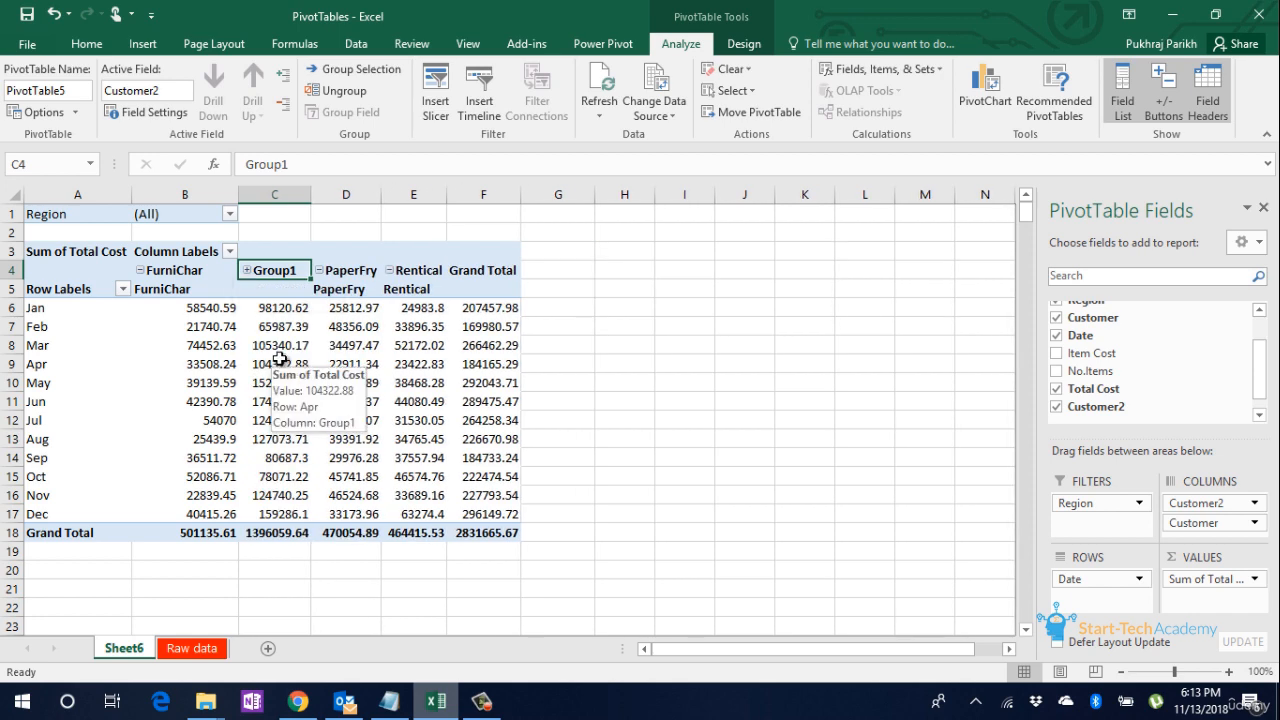
mouse_move(278, 338)
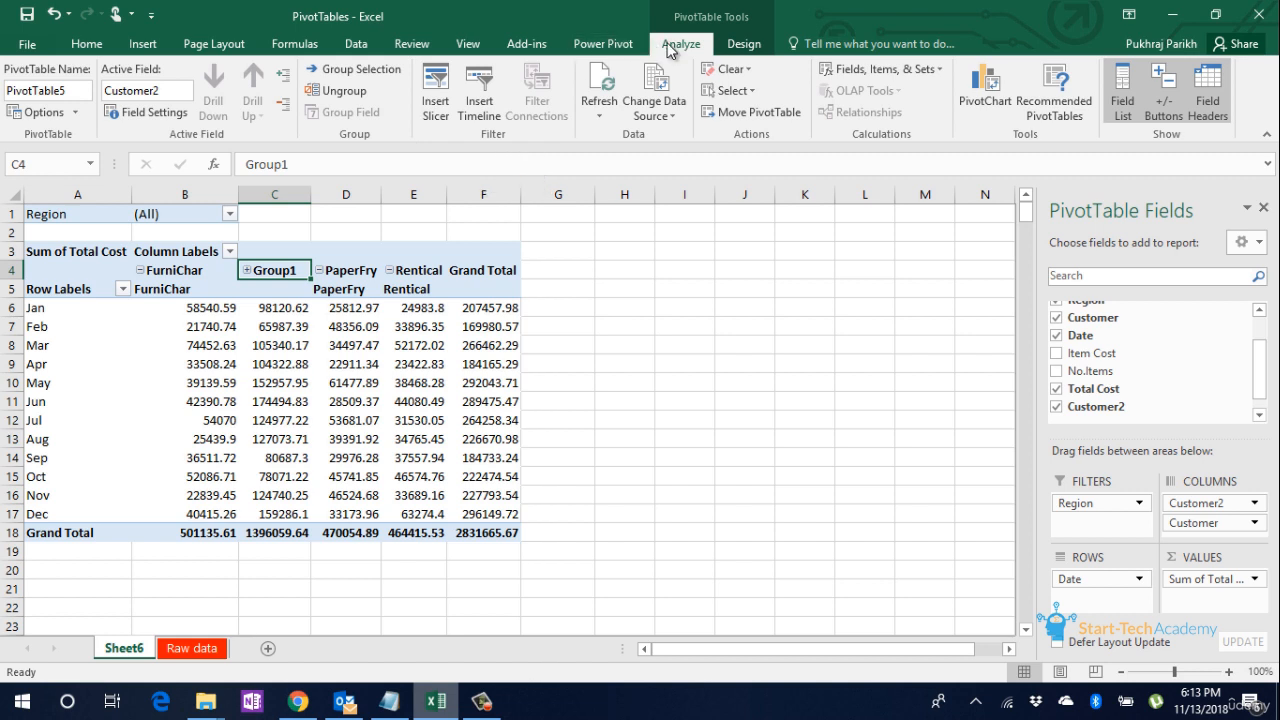
- Insert a slicer for Region and use it to filter the PivotTable to NE
left_click(440, 106)
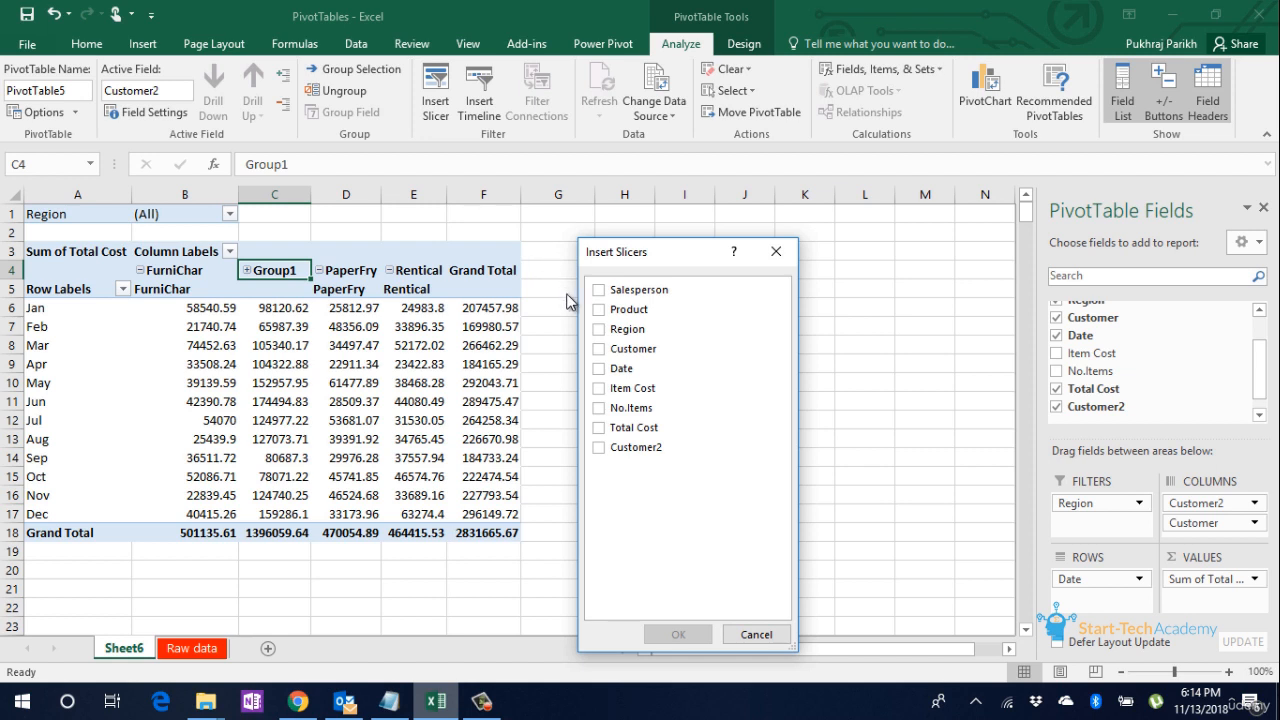
left_click(598, 329)
left_click(678, 634)
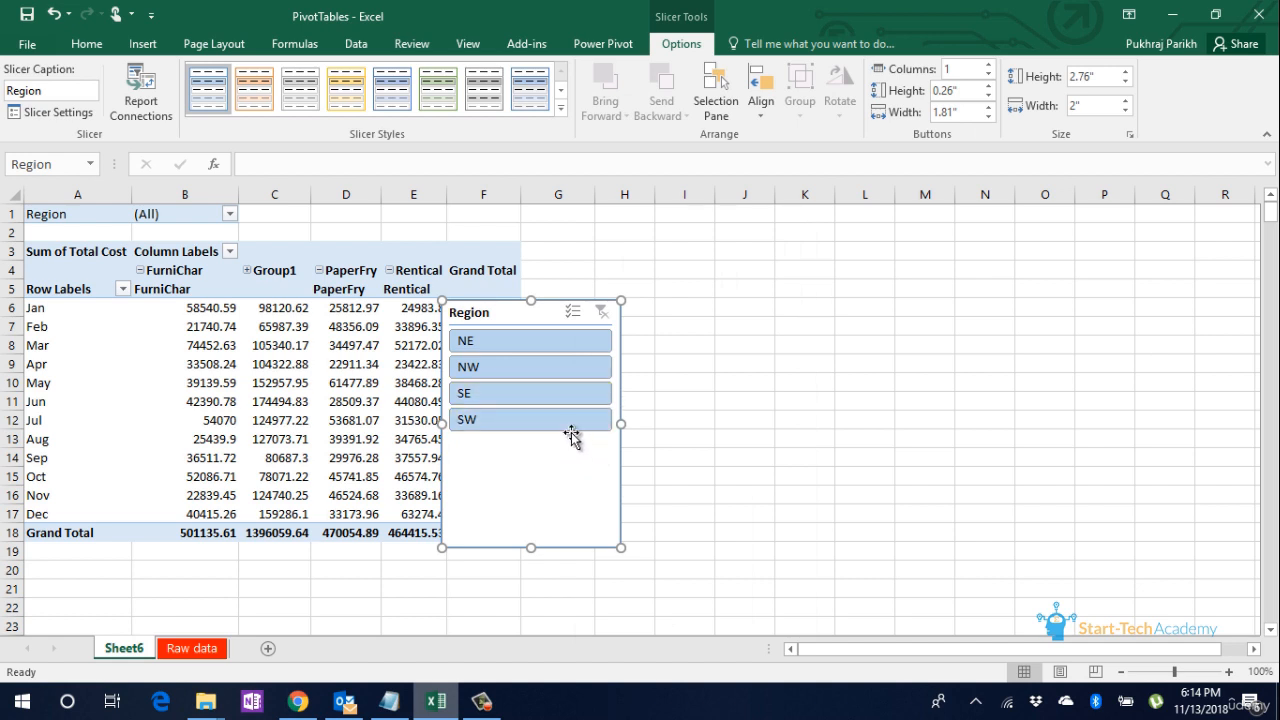
left_click(549, 348)
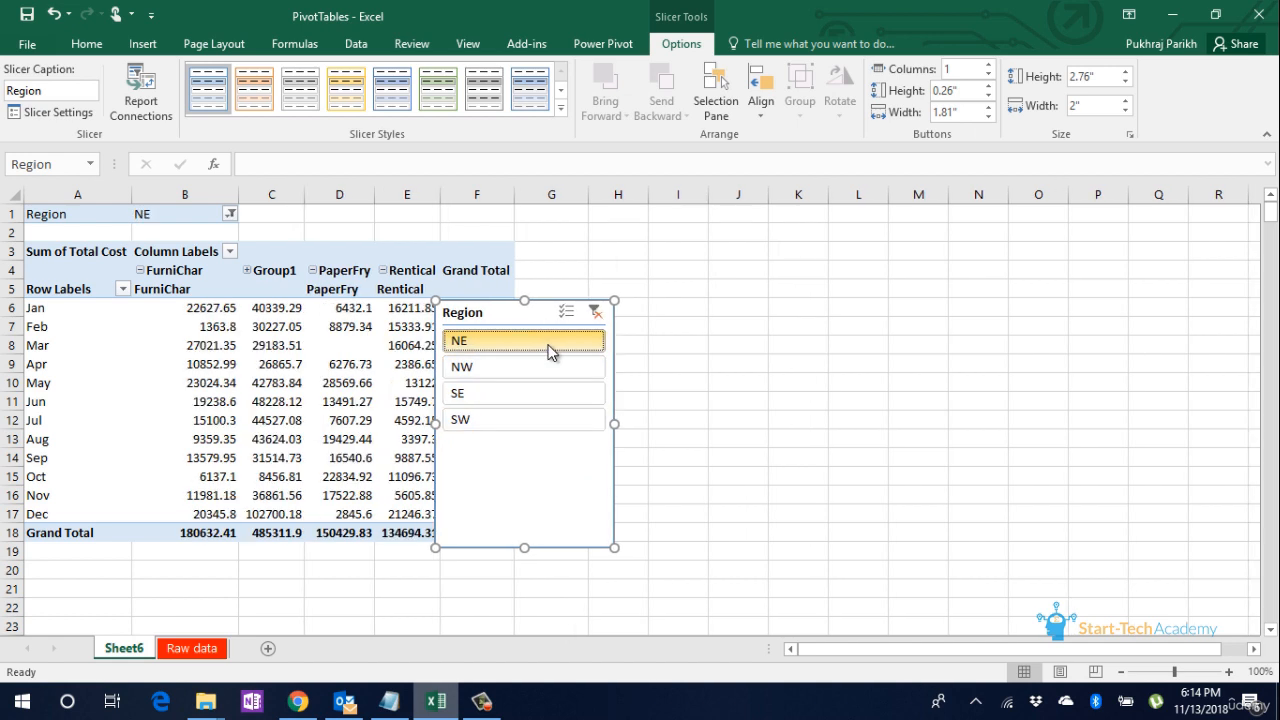